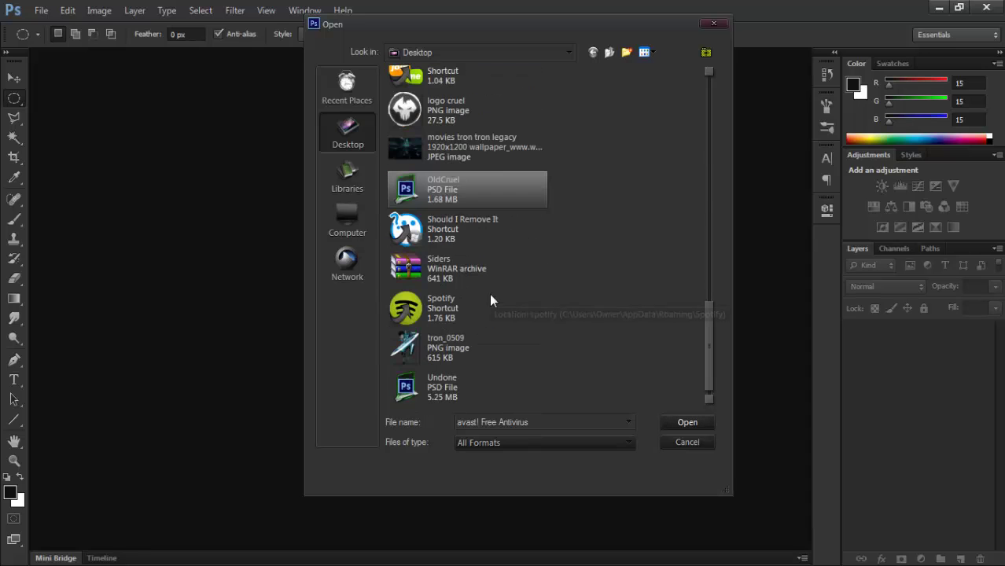
Open the OldCruel PSD file from the Desktop.
{"action": "left_click", "coordinate": [452, 379]}
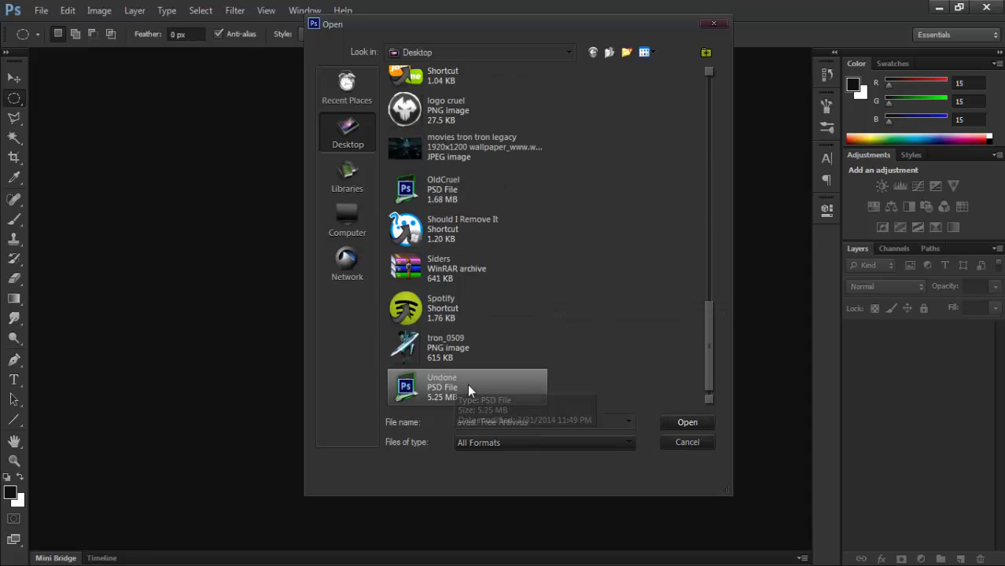
{"action": "left_click", "coordinate": [483, 201]}
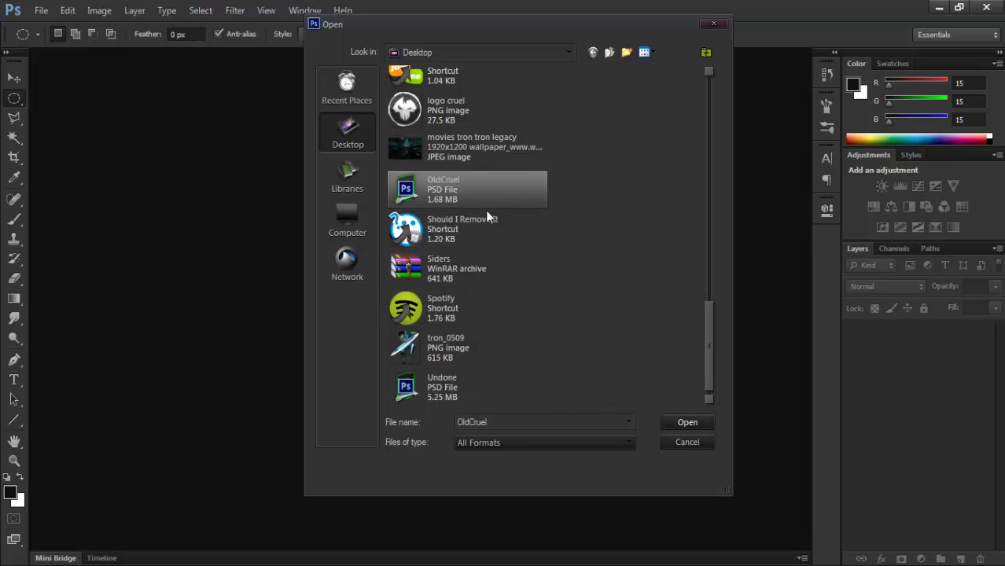
{"action": "left_click", "coordinate": [696, 423]}
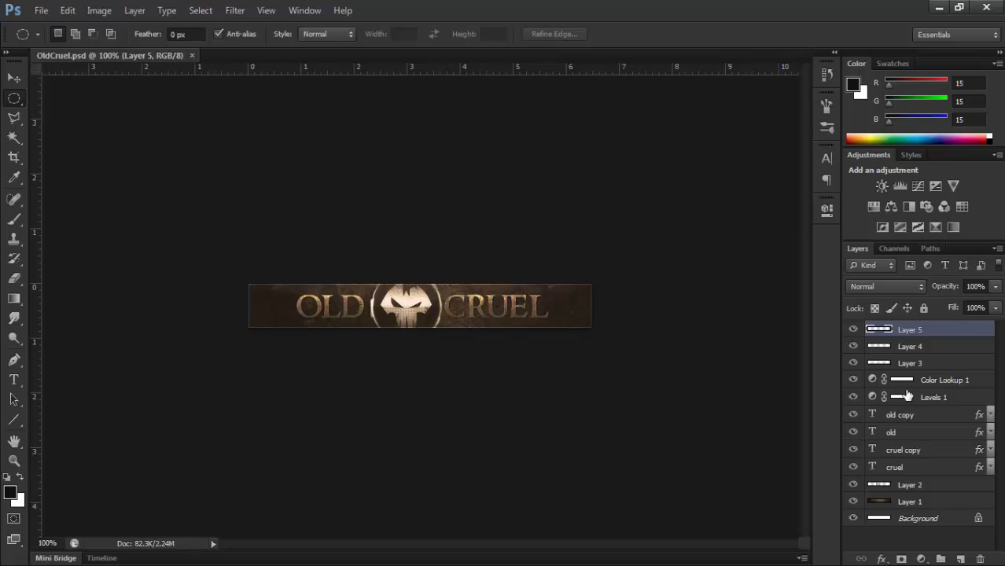
Create a layer group directly above the four text layers and name it Old.
{"action": "left_click", "coordinate": [919, 467]}
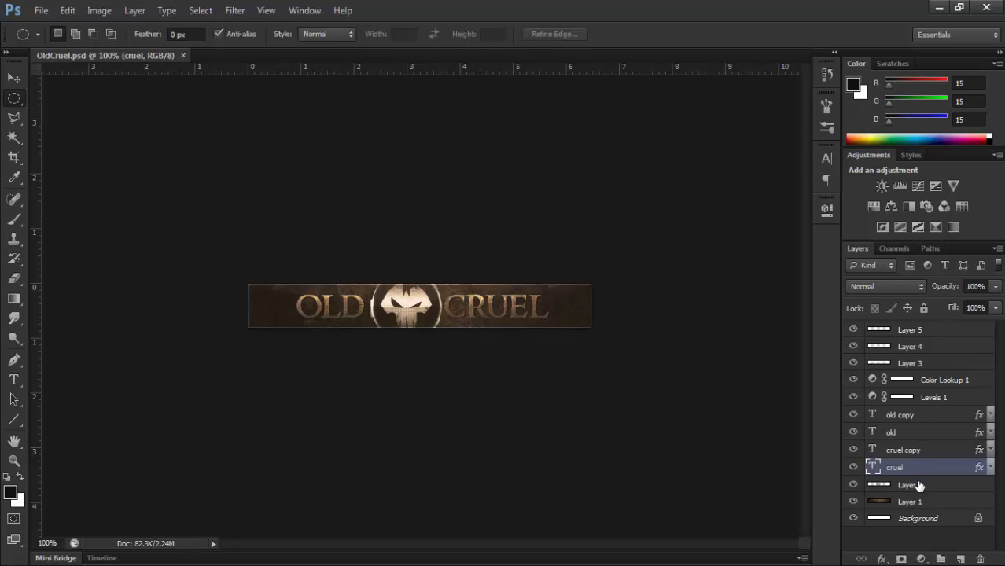
{"action": "left_click", "coordinate": [940, 559]}
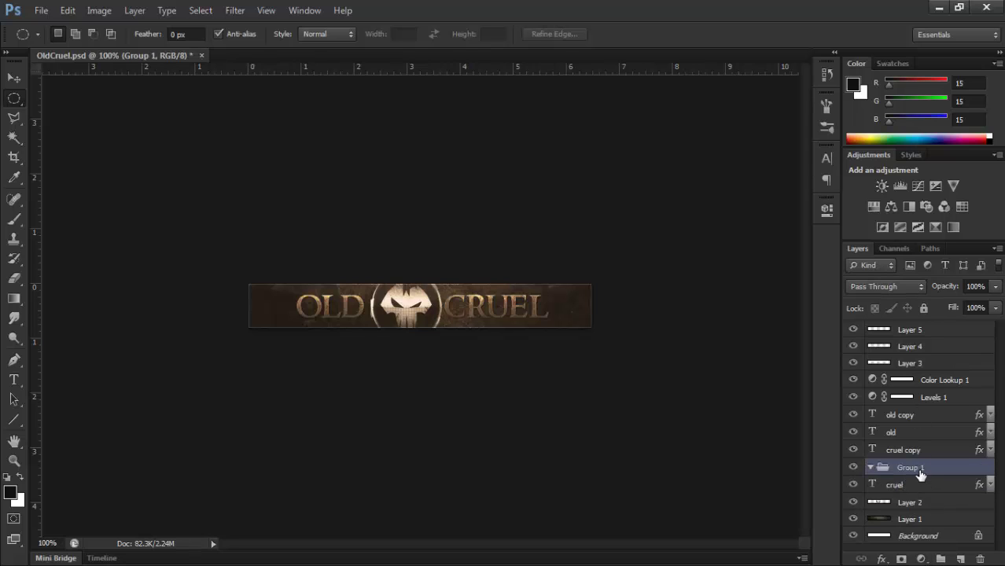
{"action": "left_click_drag", "start_coordinate": [921, 472], "coordinate": [922, 417]}
{"action": "double_click", "coordinate": [912, 415]}
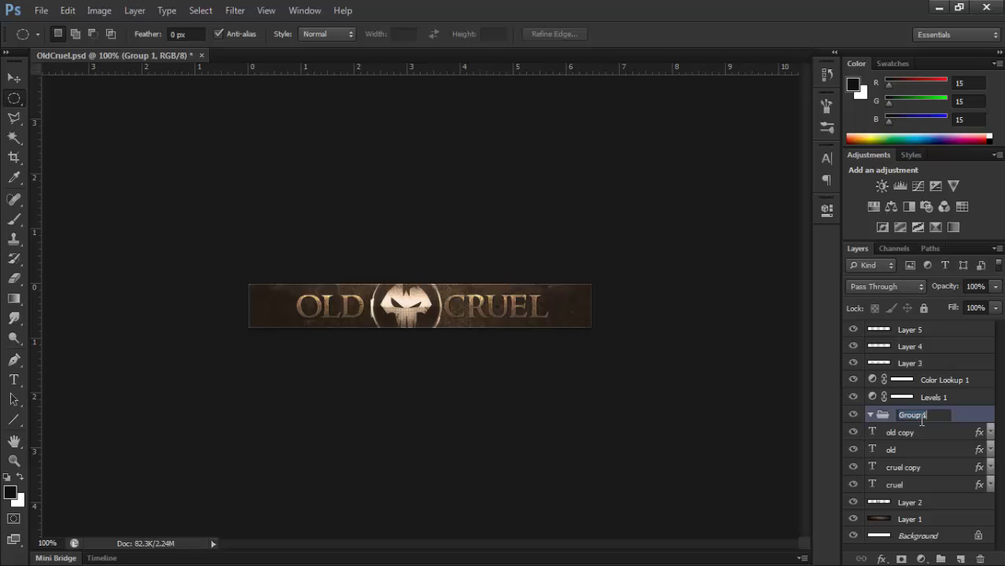
{"action": "type", "text": "Old"}
{"action": "key", "text": "Return"}
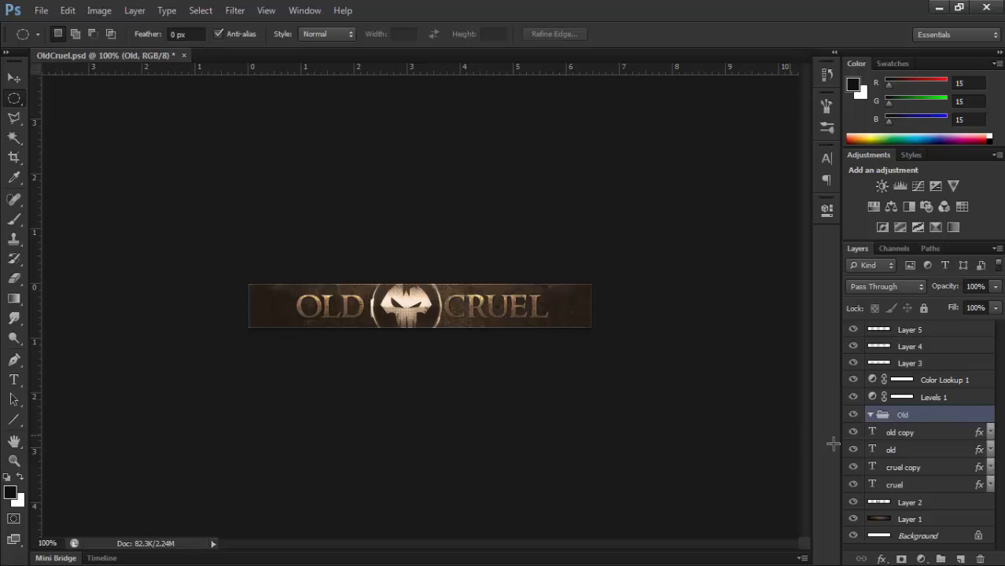
Move the old and old copy text layers into the Old group and collapse the group.
{"action": "left_click", "coordinate": [903, 450]}
{"action": "left_click", "coordinate": [903, 433], "text": "shift"}
{"action": "left_click_drag", "start_coordinate": [903, 434], "coordinate": [919, 417]}
{"action": "left_click", "coordinate": [871, 414]}
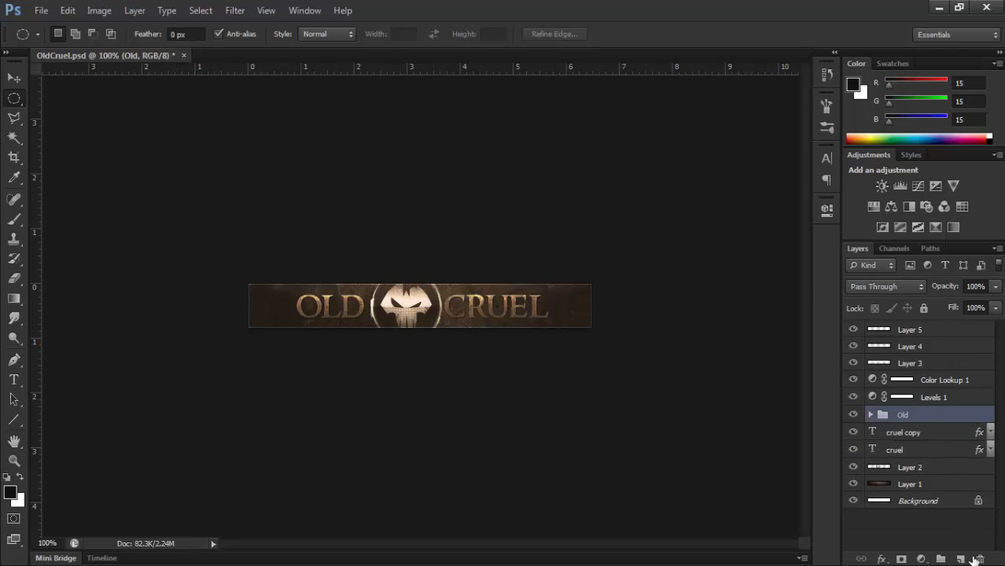
Create another layer group named Cruel and place it directly below the Old group.
{"action": "left_click", "coordinate": [942, 560]}
{"action": "double_click", "coordinate": [914, 420]}
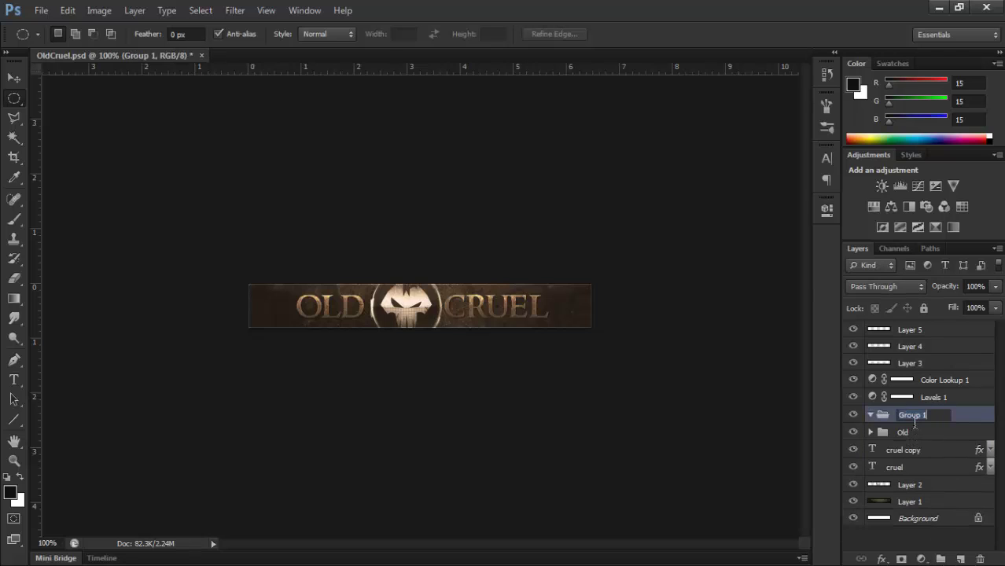
{"action": "type", "text": "Cruel"}
{"action": "key", "text": "Return"}
{"action": "mouse_move", "coordinate": [916, 422]}
{"action": "left_mouse_down"}
{"action": "mouse_move", "coordinate": [918, 454]}
{"action": "mouse_move", "coordinate": [911, 440]}
{"action": "left_mouse_up"}
Move the cruel copy and cruel text layers into the Cruel group.
{"action": "left_click", "coordinate": [917, 451]}
{"action": "left_click", "coordinate": [911, 466], "text": "shift"}
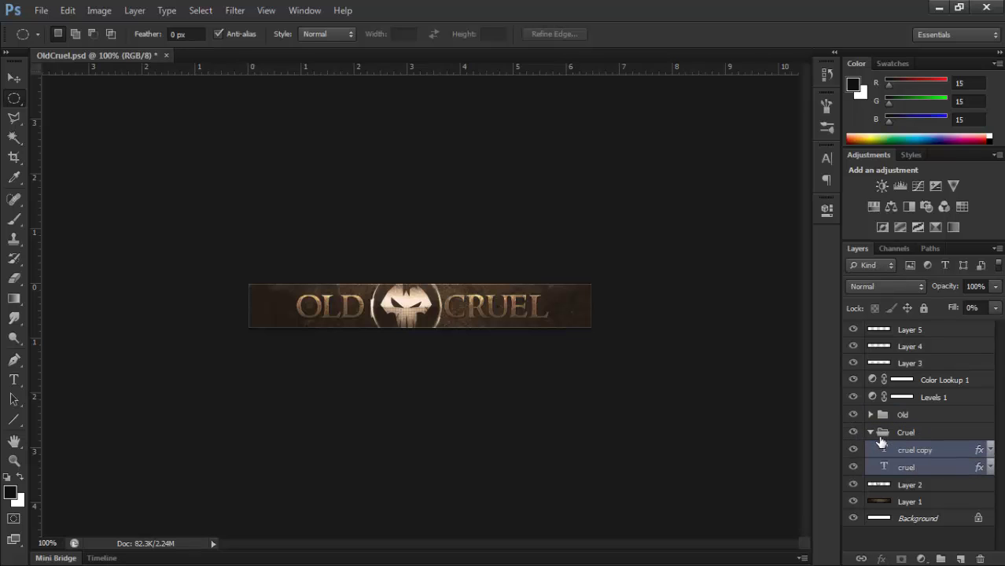
{"action": "left_click", "coordinate": [881, 440]}
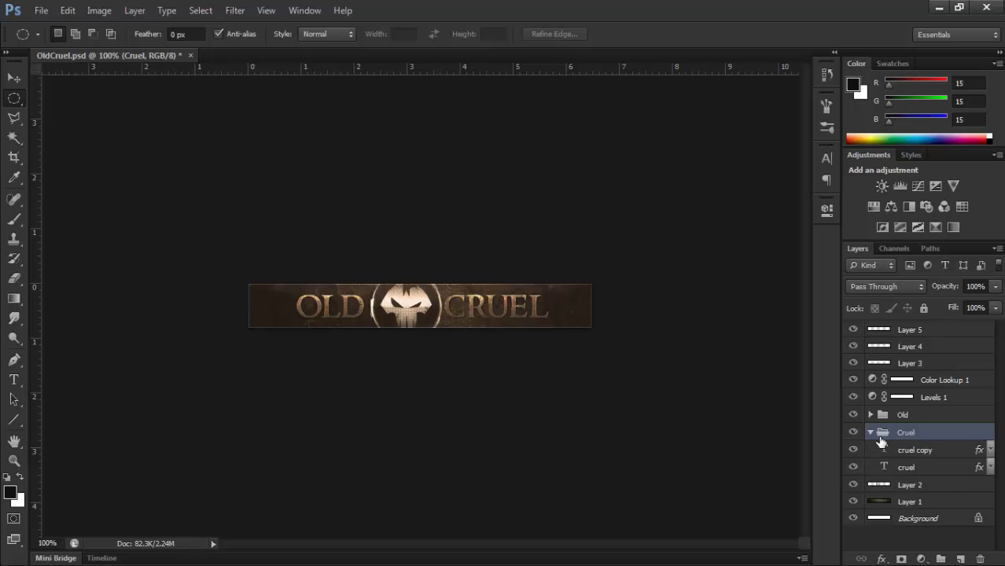
Create a nested group named Animation at the top of the Cruel group.
{"action": "left_click", "coordinate": [943, 453]}
{"action": "left_click", "coordinate": [941, 559]}
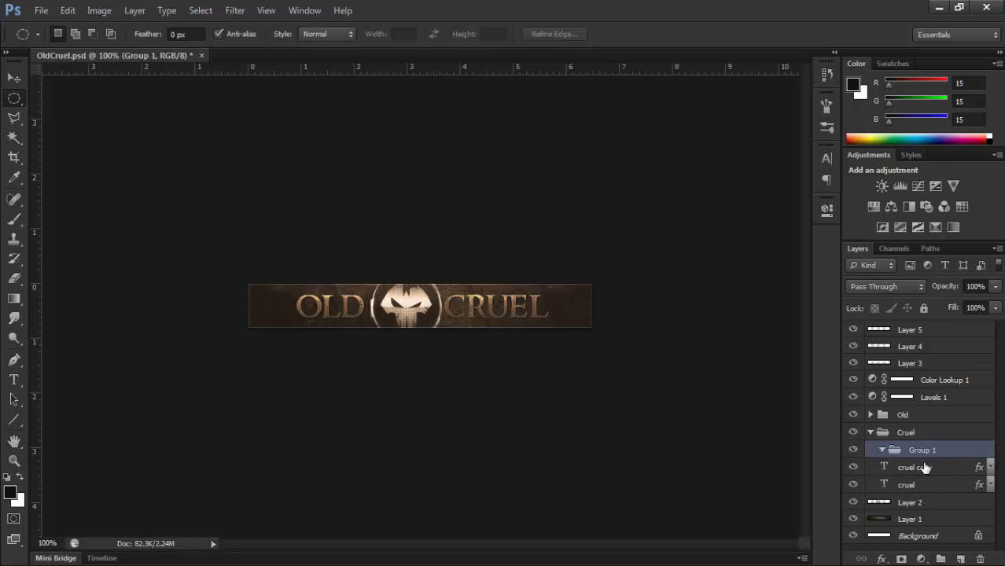
{"action": "double_click", "coordinate": [924, 450]}
{"action": "type", "text": "Animation"}
{"action": "key", "text": "Return"}
Add a new empty layer above the cruel copy text layer, inside the Cruel group.
{"action": "left_click", "coordinate": [934, 485]}
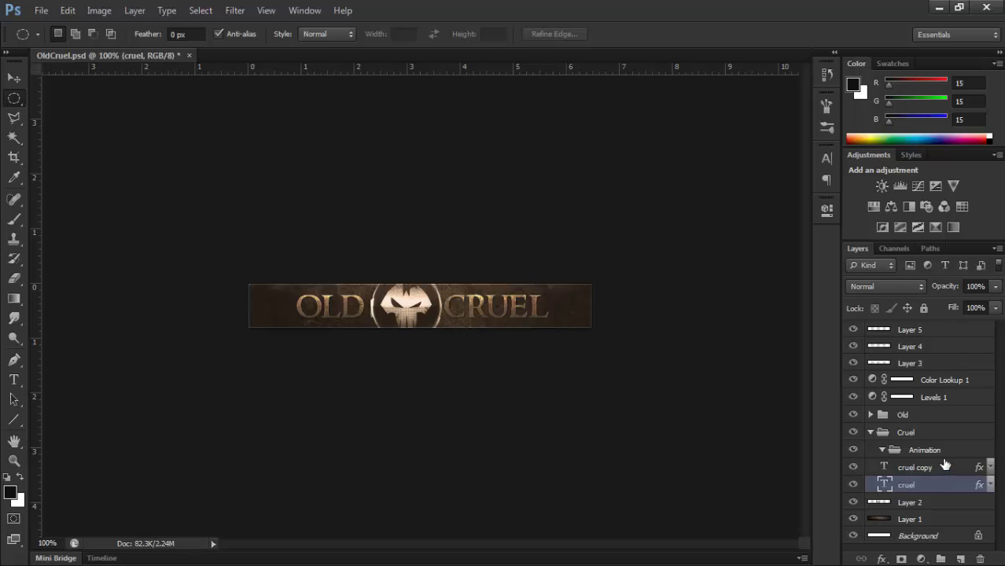
{"action": "left_click", "coordinate": [936, 469]}
{"action": "left_click", "coordinate": [962, 558]}
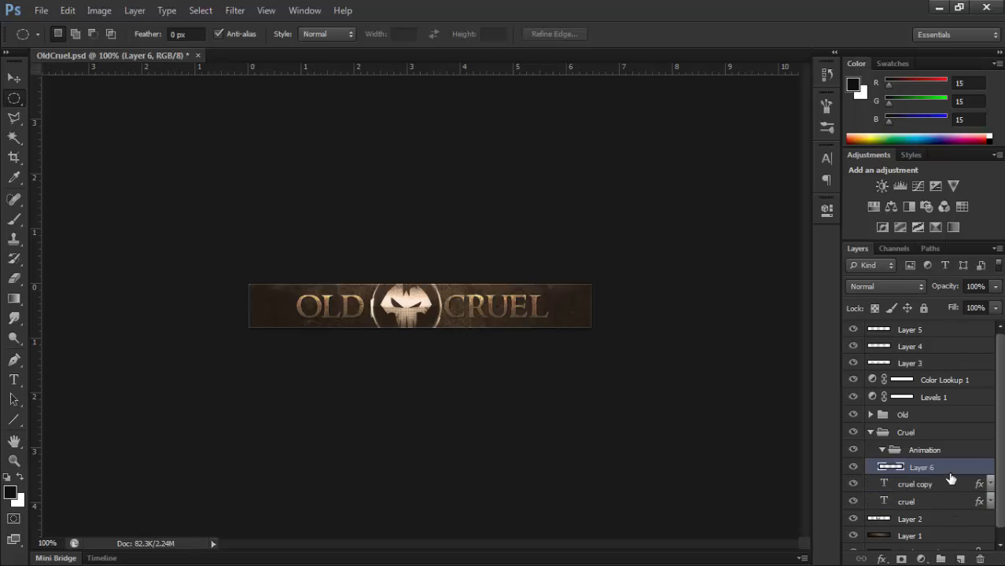
Hide everything except the CRUEL text layers and stamp the visible lettering onto the new layer.
{"action": "left_click_drag", "start_coordinate": [856, 414], "coordinate": [857, 330]}
{"action": "scroll", "coordinate": [864, 517], "scroll_direction": "down", "scroll_amount": 1}
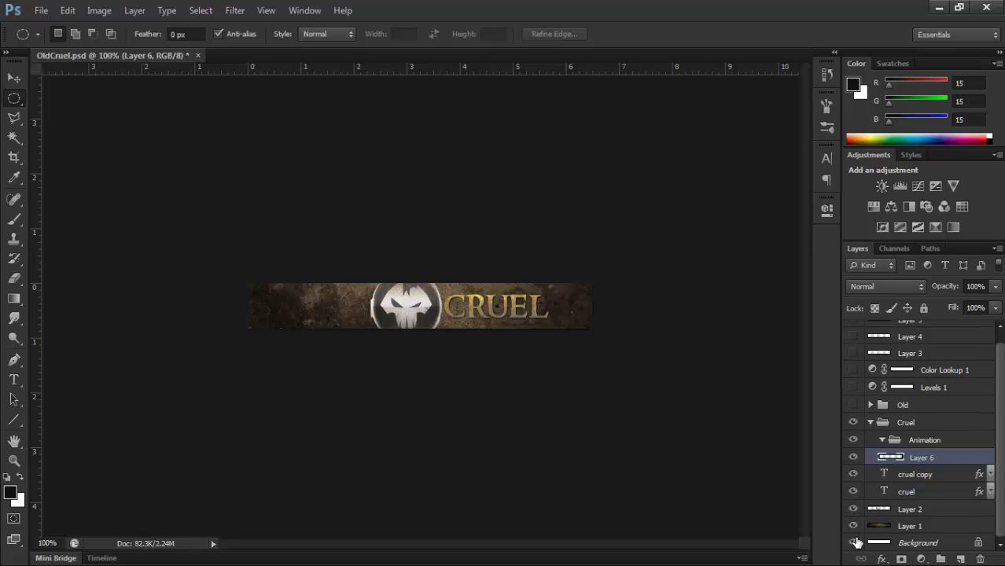
{"action": "left_click_drag", "start_coordinate": [854, 543], "coordinate": [861, 498]}
{"action": "left_click", "coordinate": [853, 492]}
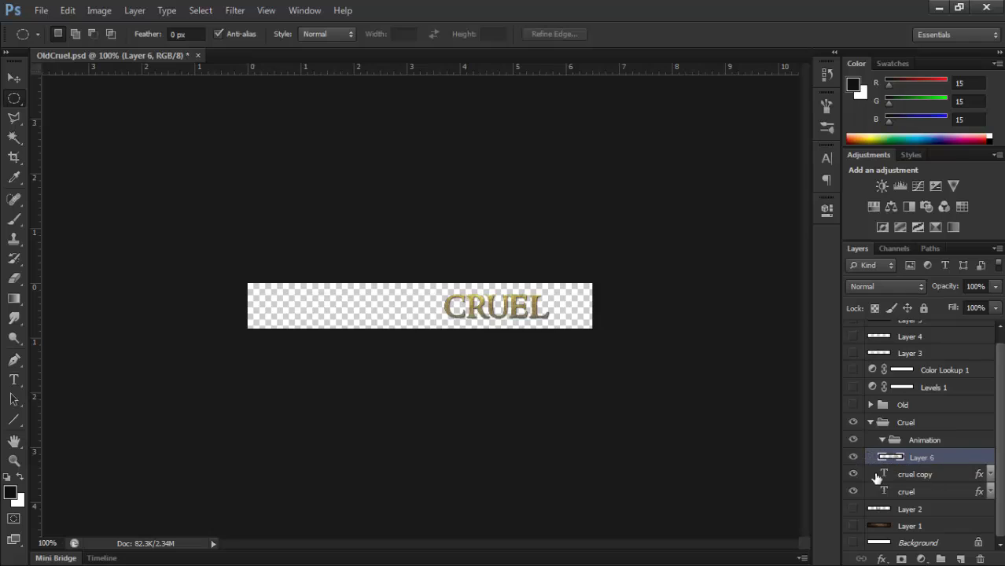
Hide the two original CRUEL text layers and show the background, adjustment and upper effect layers again, checking the merged lettering.
{"action": "mouse_move", "coordinate": [854, 510]}
{"action": "left_mouse_down"}
{"action": "mouse_move", "coordinate": [861, 543]}
{"action": "mouse_move", "coordinate": [866, 519]}
{"action": "left_mouse_up"}
{"action": "left_click", "coordinate": [854, 492]}
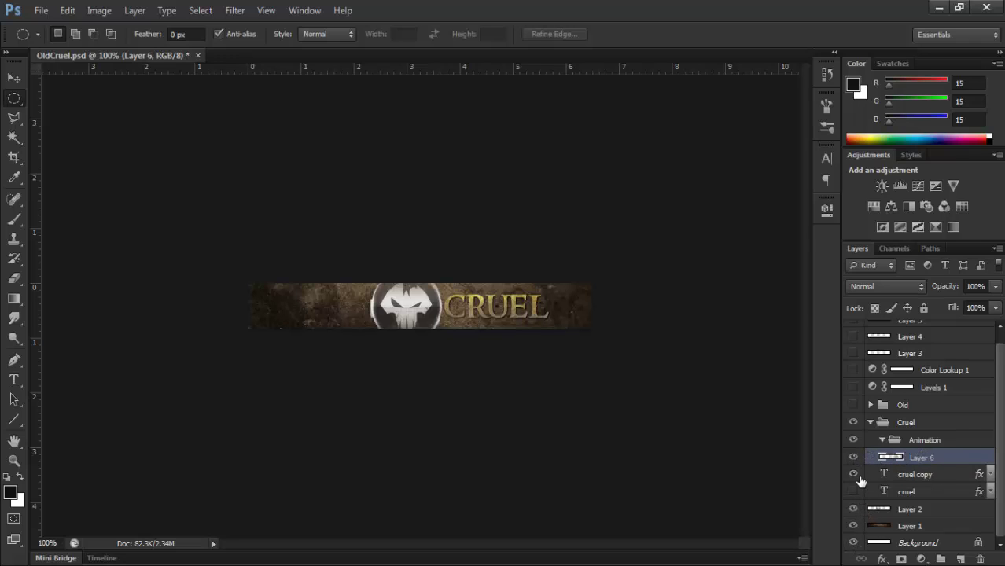
{"action": "left_click", "coordinate": [853, 474]}
{"action": "left_click_drag", "start_coordinate": [854, 387], "coordinate": [858, 331]}
{"action": "scroll", "coordinate": [857, 331], "scroll_direction": "up", "scroll_amount": 1}
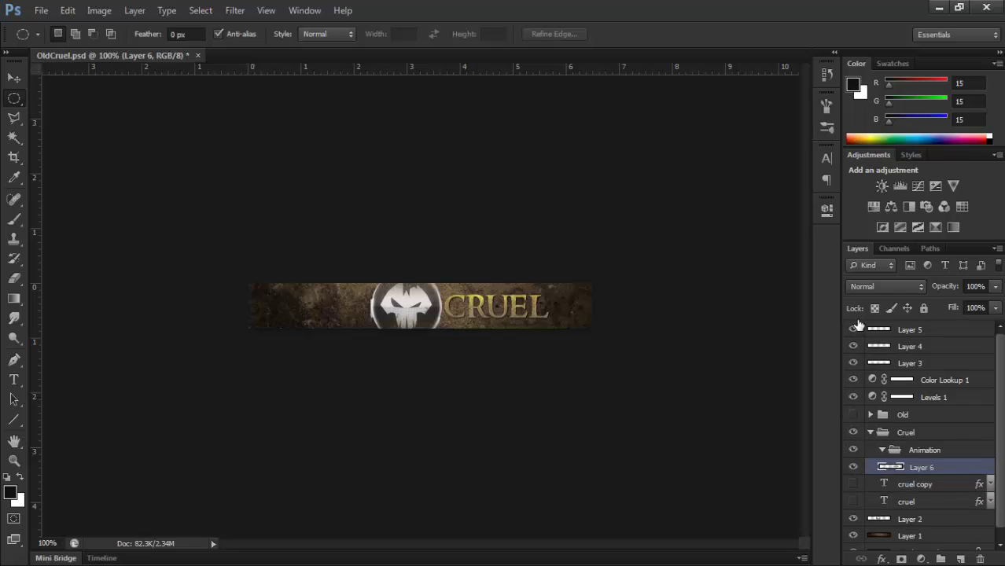
{"action": "left_click", "coordinate": [854, 329]}
{"action": "left_click", "coordinate": [855, 469]}
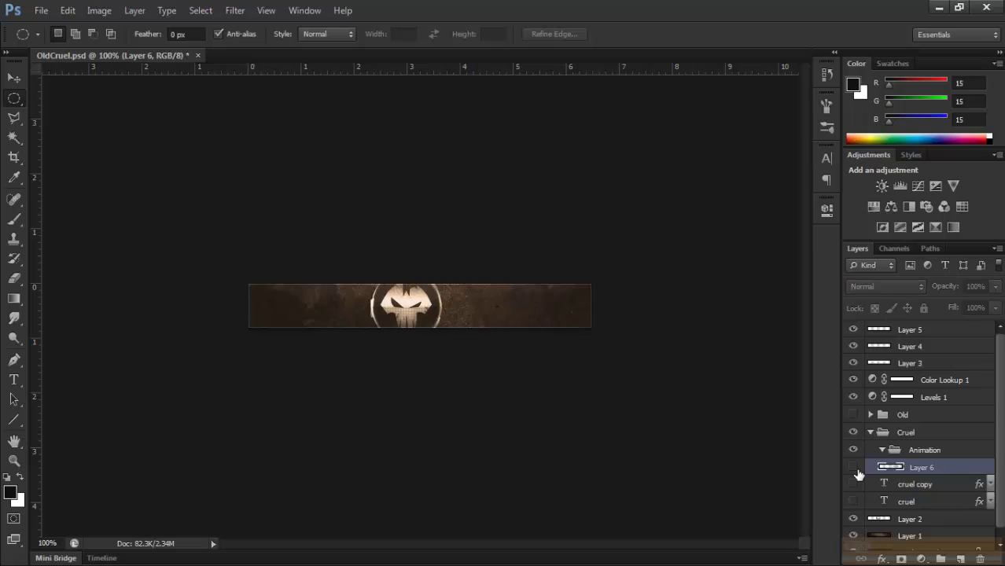
{"action": "left_click", "coordinate": [855, 469]}
Rename the merged CRUEL lettering layer to Original and collapse the Cruel group.
{"action": "scroll", "coordinate": [895, 480], "scroll_direction": "down", "scroll_amount": 1}
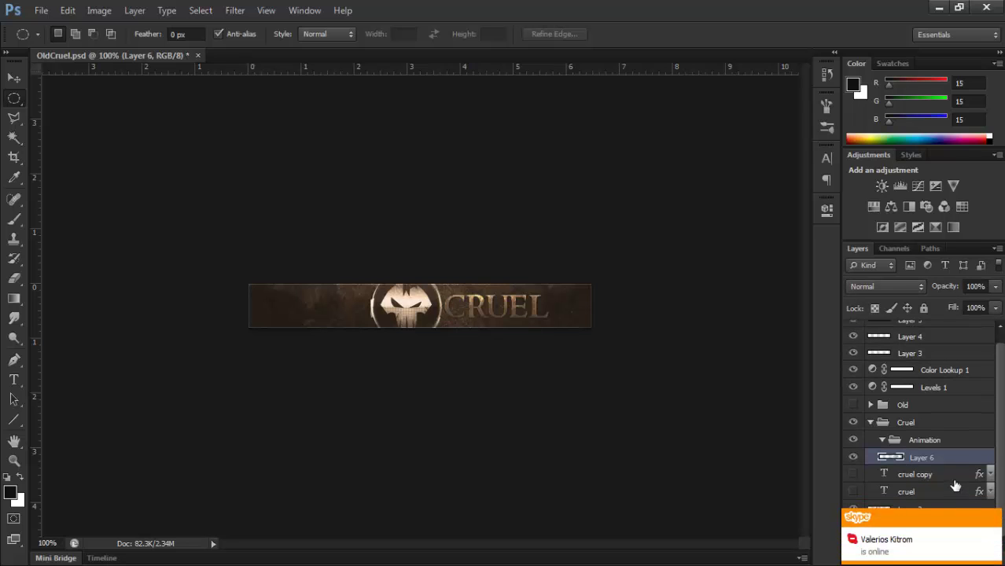
{"action": "left_click", "coordinate": [953, 478]}
{"action": "left_click", "coordinate": [932, 492]}
{"action": "left_click", "coordinate": [936, 472]}
{"action": "double_click", "coordinate": [934, 459]}
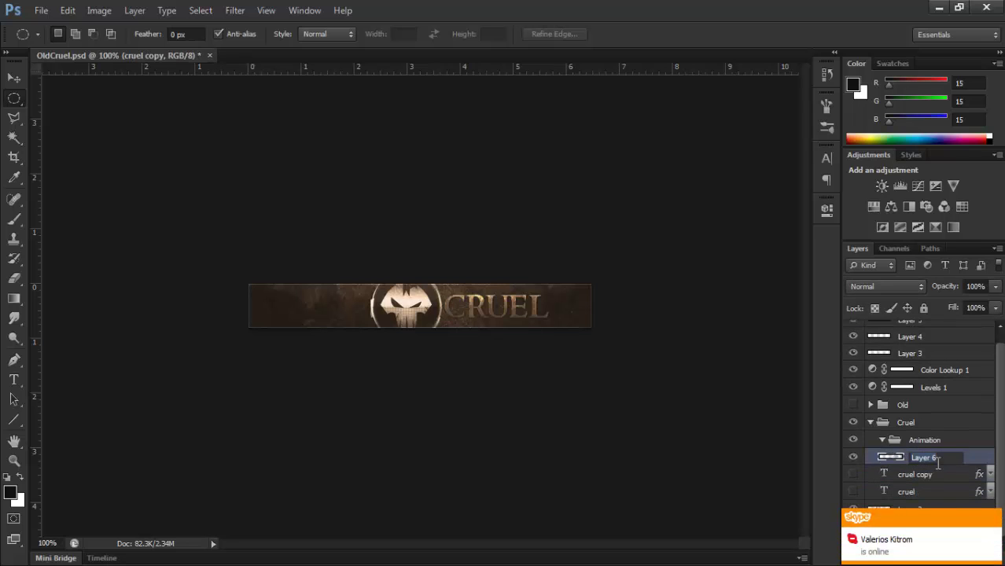
{"action": "type", "text": "Original"}
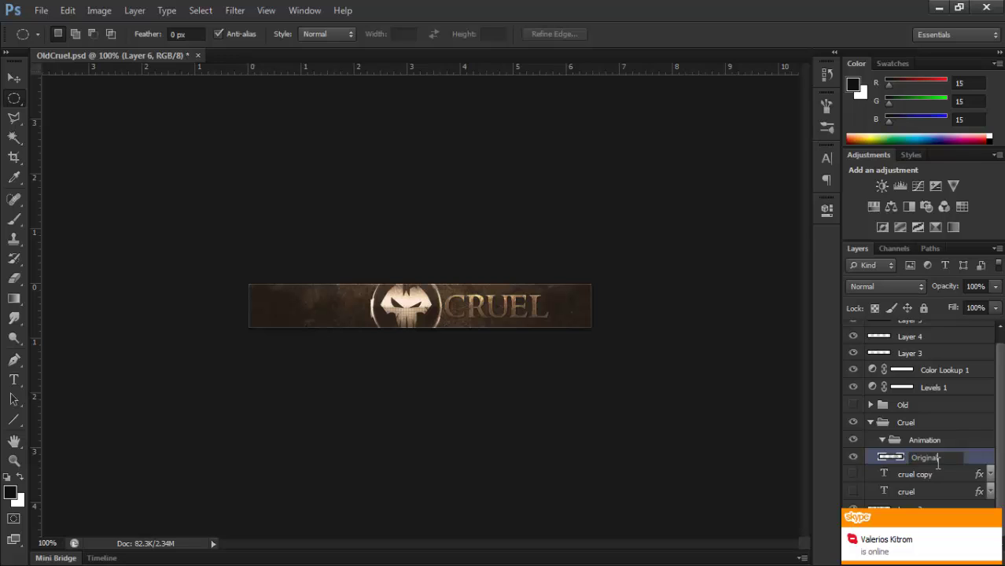
{"action": "key", "text": "Return"}
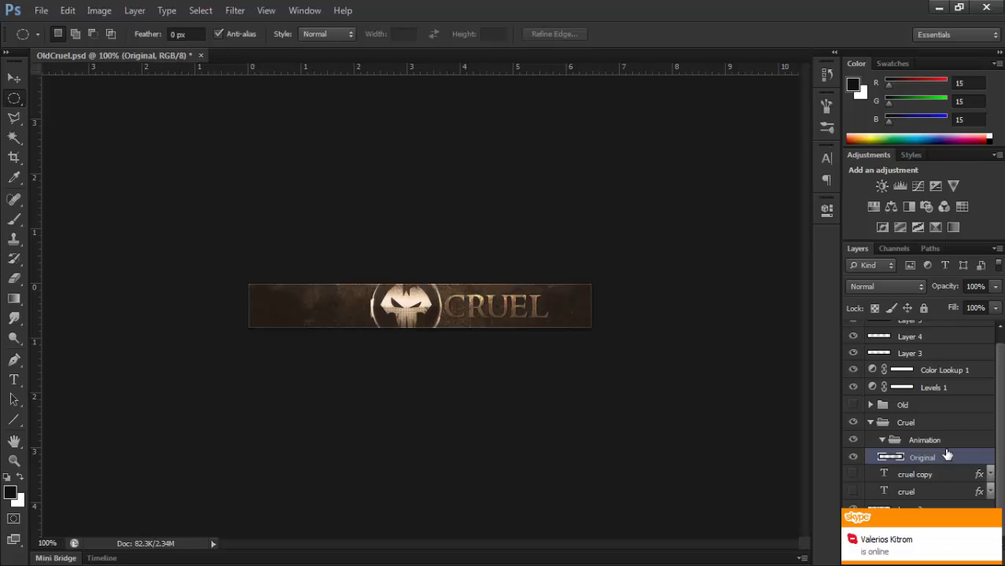
{"action": "left_click", "coordinate": [993, 521]}
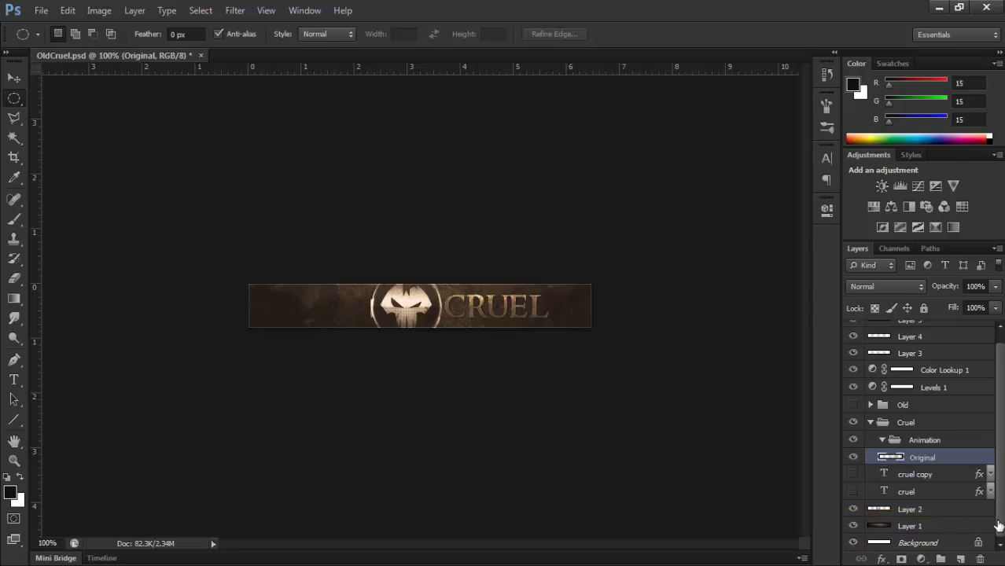
{"action": "left_click", "coordinate": [873, 424]}
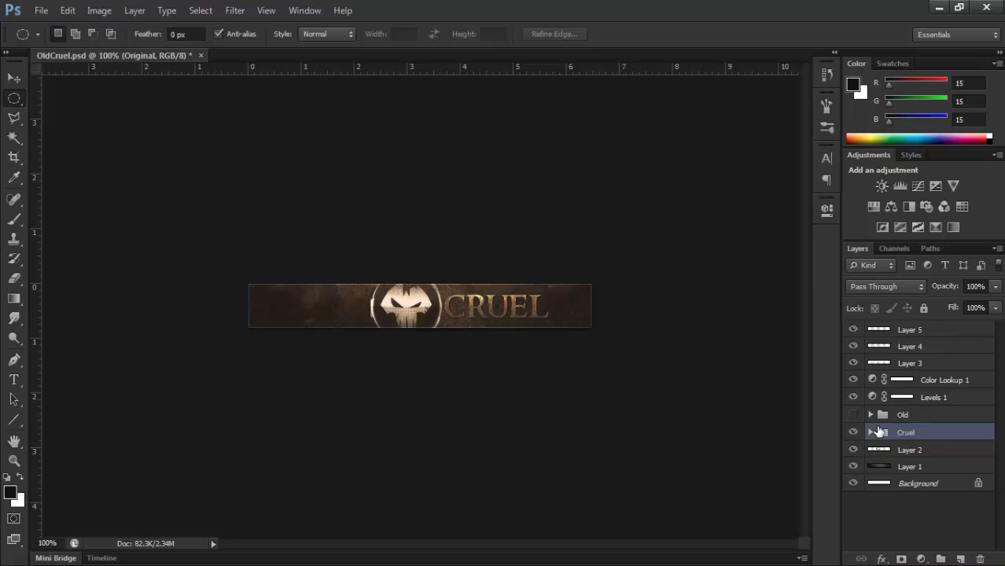
Create a nested group named Animation at the top of the Old group.
{"action": "left_click", "coordinate": [871, 416]}
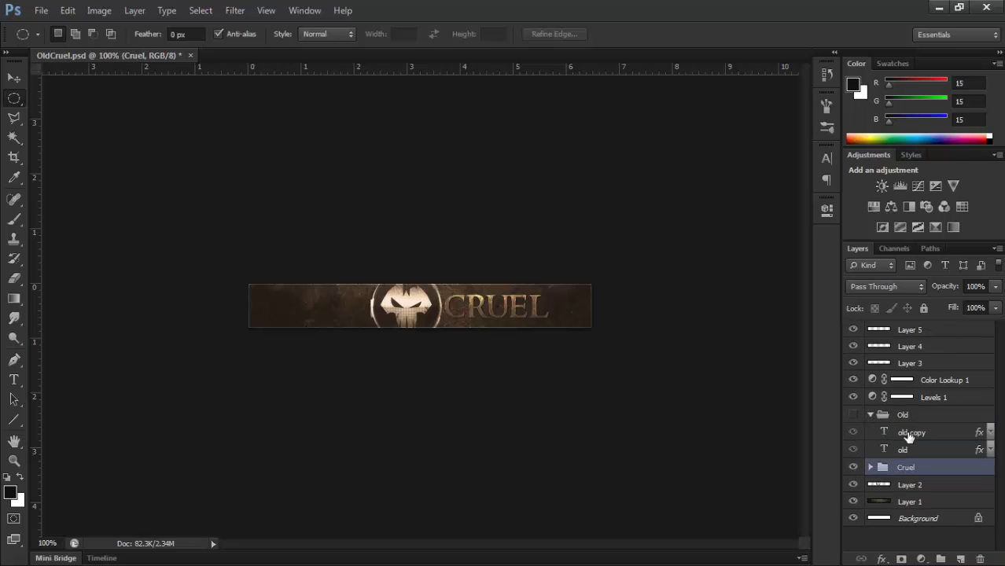
{"action": "left_click", "coordinate": [938, 439]}
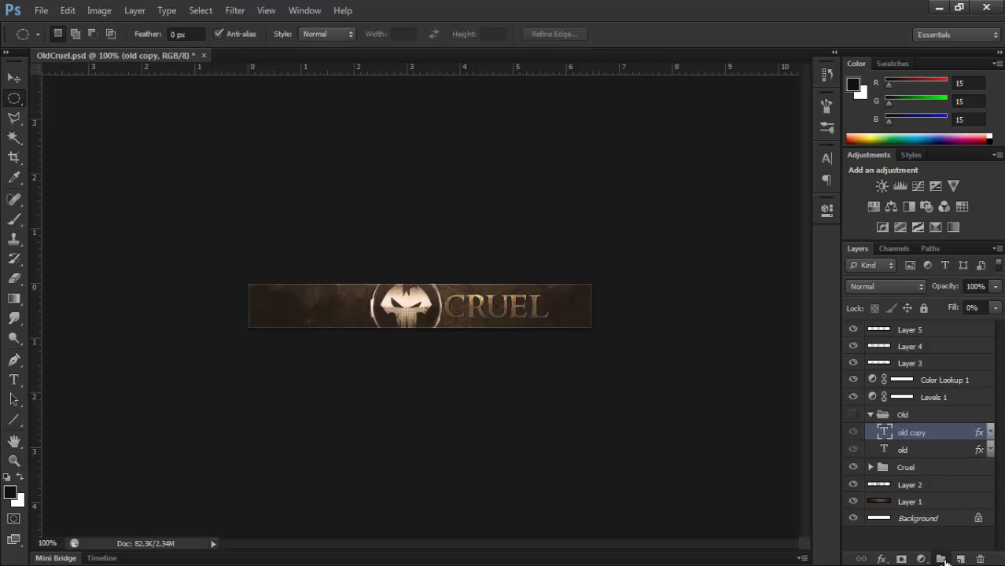
{"action": "left_click", "coordinate": [940, 559]}
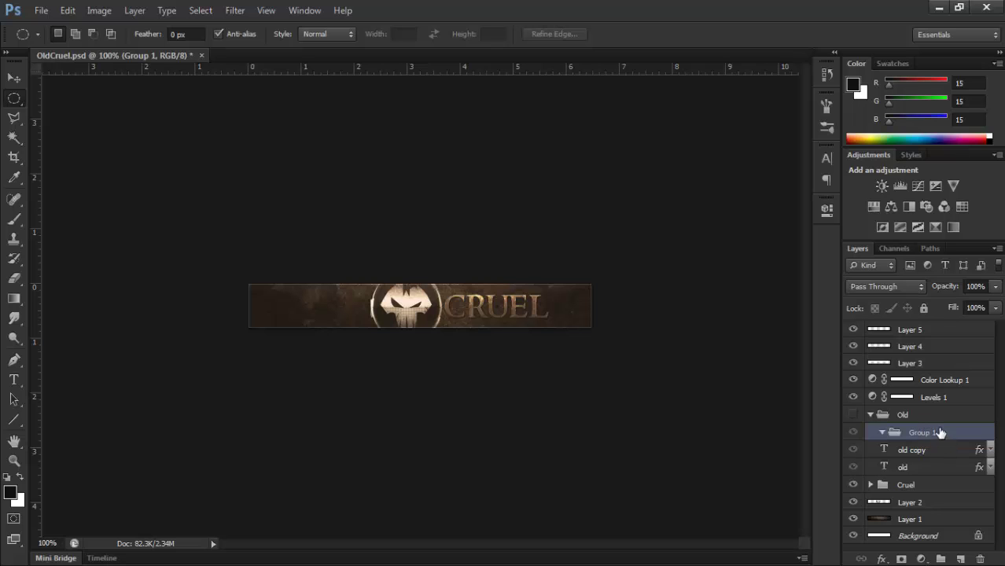
{"action": "double_click", "coordinate": [921, 432]}
{"action": "type", "text": "An"}
{"action": "key", "text": "Return"}
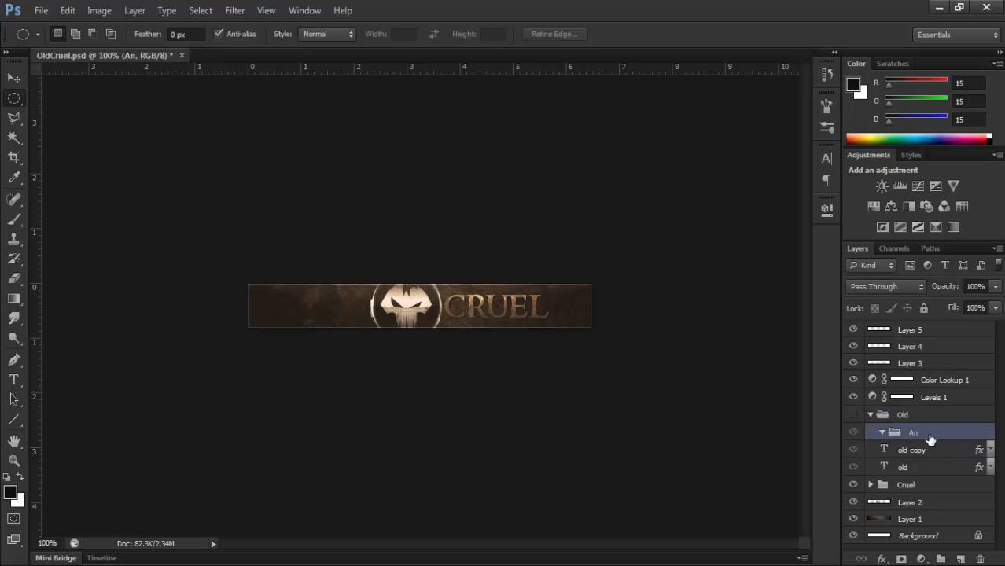
{"action": "double_click", "coordinate": [929, 439]}
{"action": "left_click", "coordinate": [853, 163]}
{"action": "double_click", "coordinate": [917, 434]}
{"action": "type", "text": "imation"}
{"action": "key", "text": "Return"}
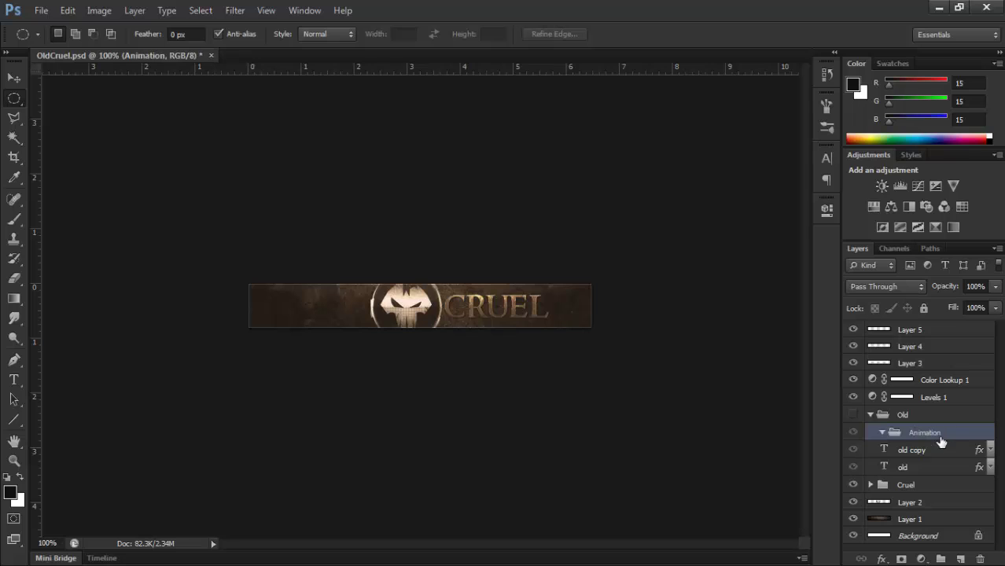
Add a new layer above the OLD text layers and hide everything except the contents of the Old group.
{"action": "left_click", "coordinate": [932, 451]}
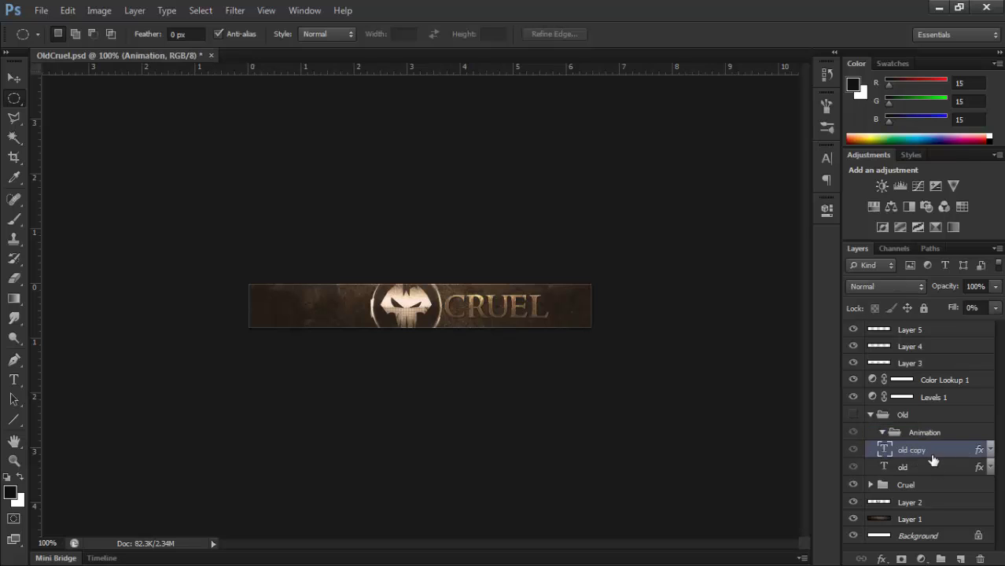
{"action": "left_click", "coordinate": [961, 559]}
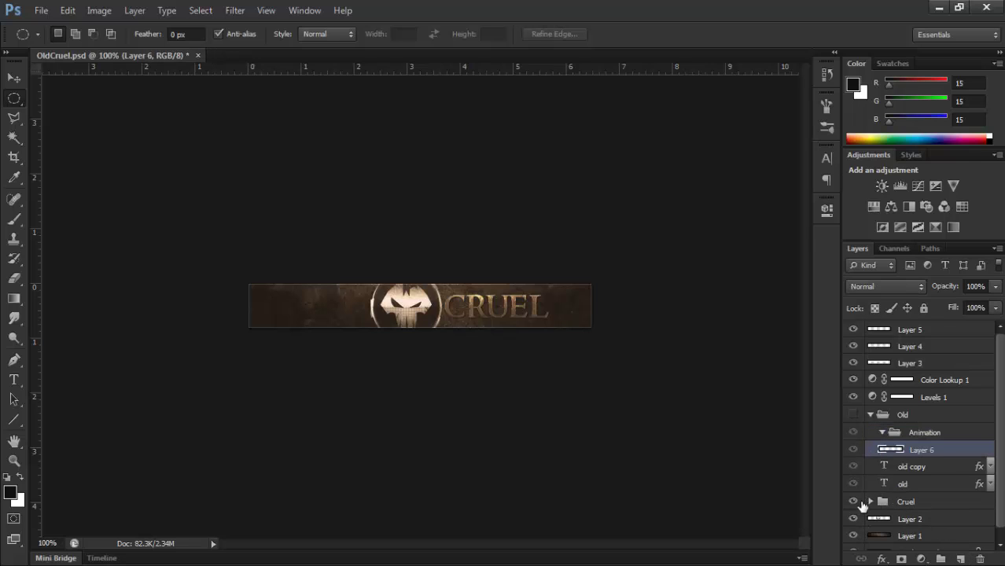
{"action": "left_click", "coordinate": [857, 503]}
{"action": "scroll", "coordinate": [860, 508], "scroll_direction": "down", "scroll_amount": 1}
{"action": "left_click_drag", "start_coordinate": [860, 510], "coordinate": [842, 379]}
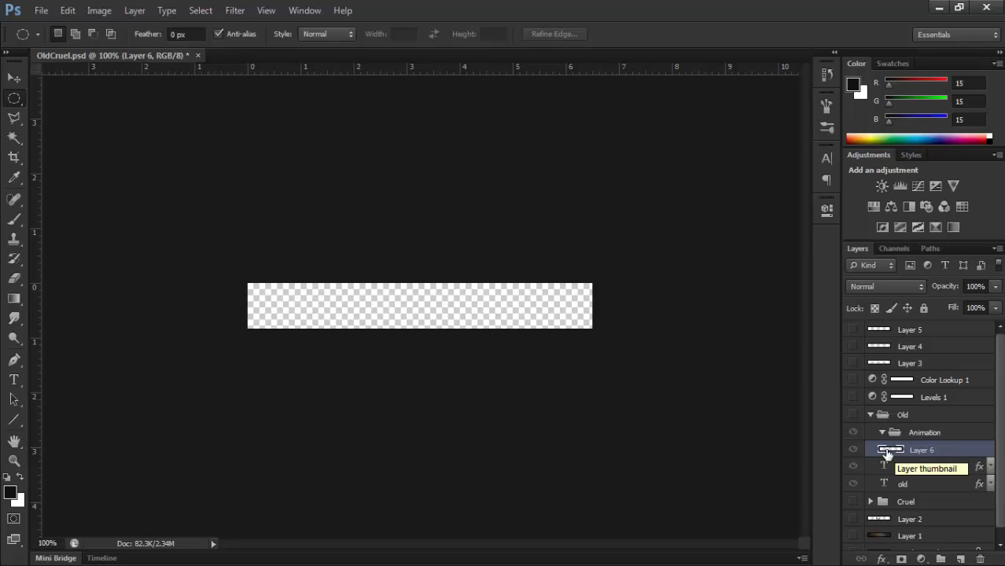
{"action": "left_click", "coordinate": [854, 416]}
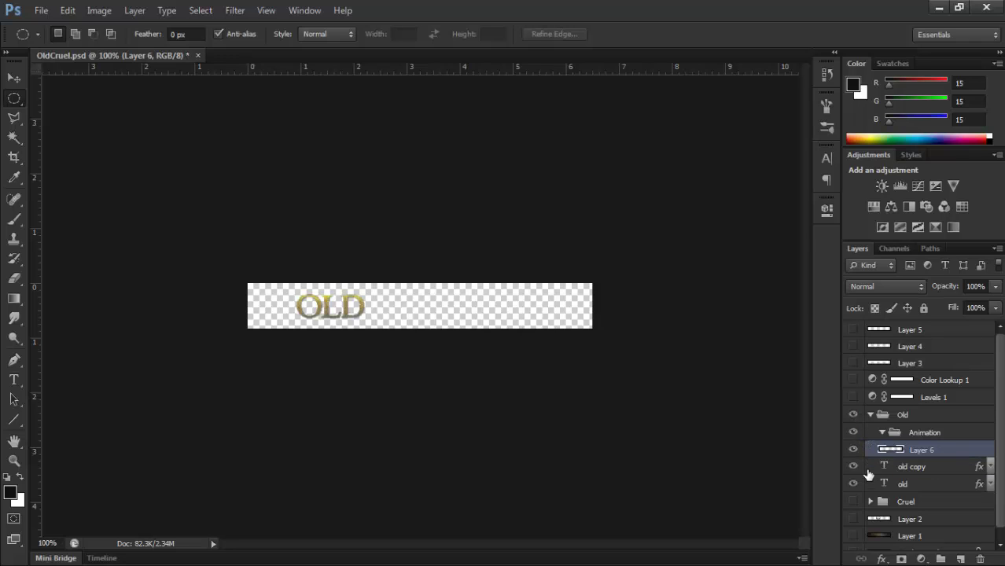
Stamp the visible OLD lettering onto the new layer and hide the two original OLD text layers.
{"action": "left_click", "coordinate": [857, 484]}
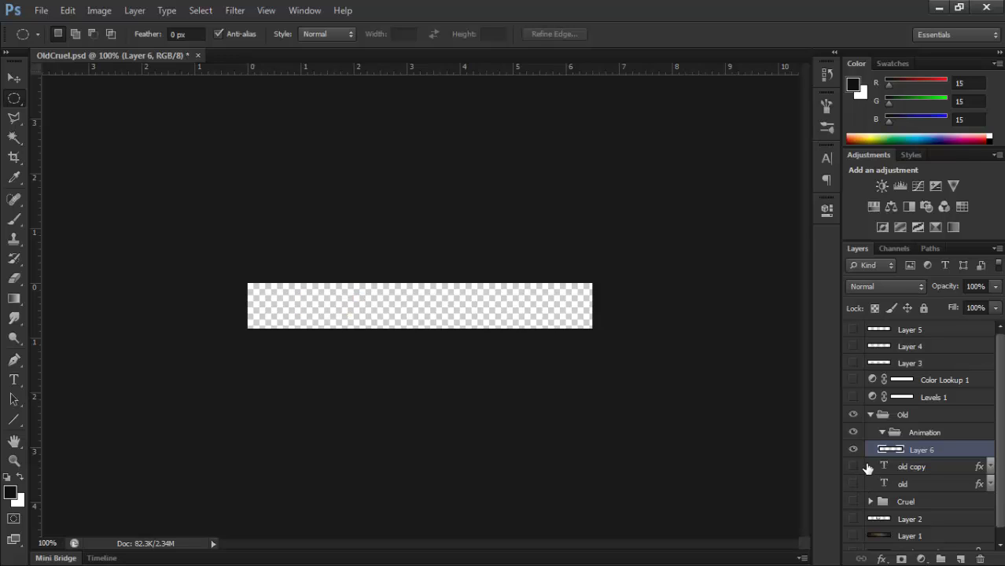
{"action": "left_click", "coordinate": [857, 468]}
{"action": "left_click", "coordinate": [854, 483]}
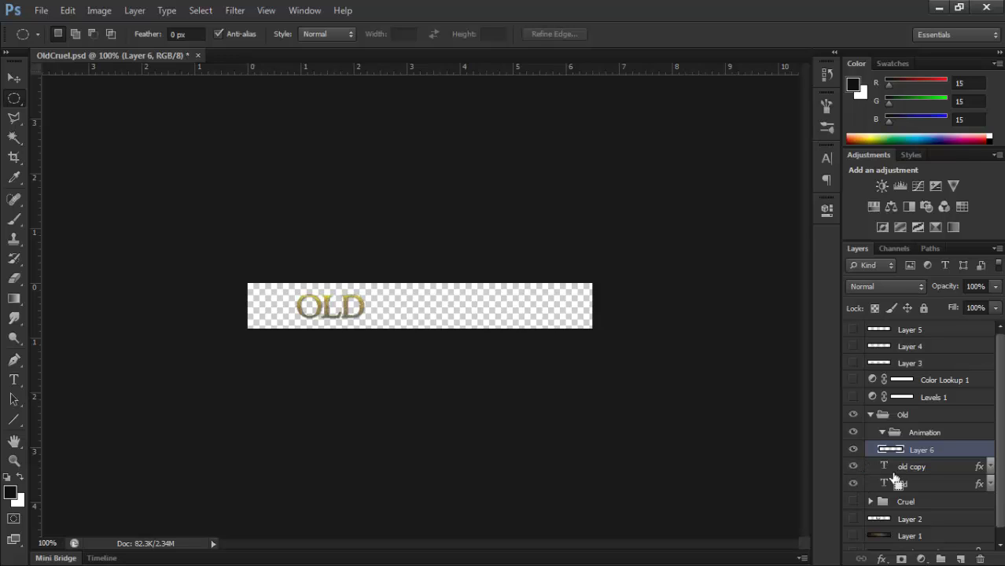
{"action": "left_click", "coordinate": [854, 484]}
{"action": "left_click", "coordinate": [853, 466]}
Show the effect, adjustment, Cruel and background layers again, keeping the old and old copy text layers hidden.
{"action": "left_click_drag", "start_coordinate": [857, 398], "coordinate": [857, 330]}
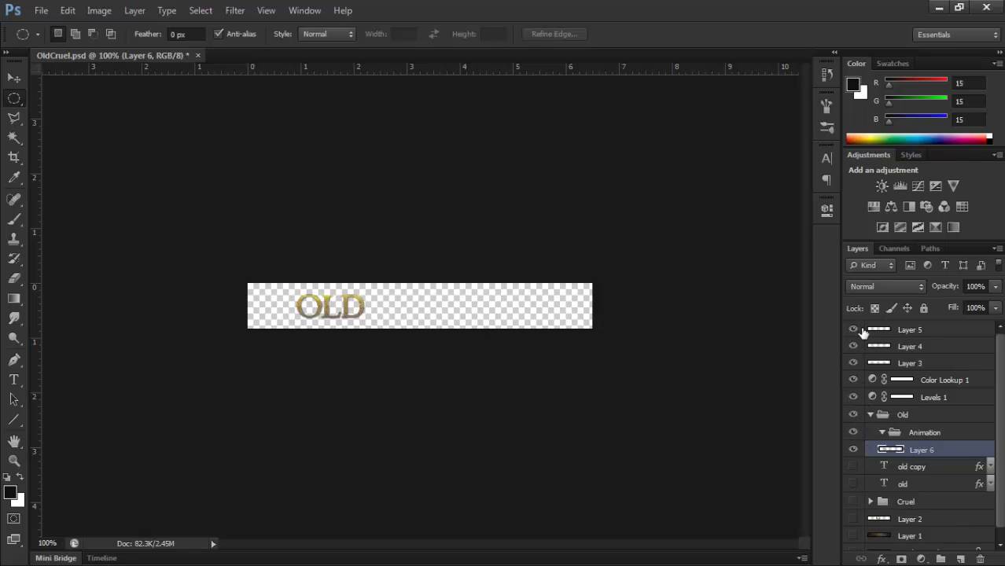
{"action": "left_click", "coordinate": [855, 537]}
{"action": "left_click_drag", "start_coordinate": [859, 544], "coordinate": [856, 481]}
{"action": "scroll", "coordinate": [856, 485], "scroll_direction": "down", "scroll_amount": 1}
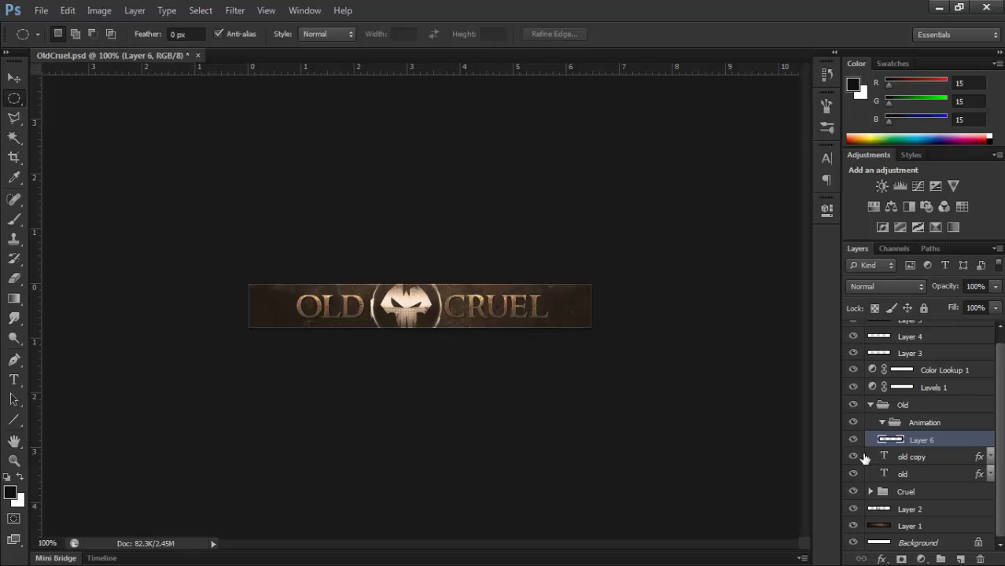
{"action": "left_click", "coordinate": [854, 457]}
{"action": "left_click", "coordinate": [854, 474]}
Expand the Cruel group, toggle the merged OLD lettering to check it, and rename its layer to Original.
{"action": "left_click", "coordinate": [871, 491]}
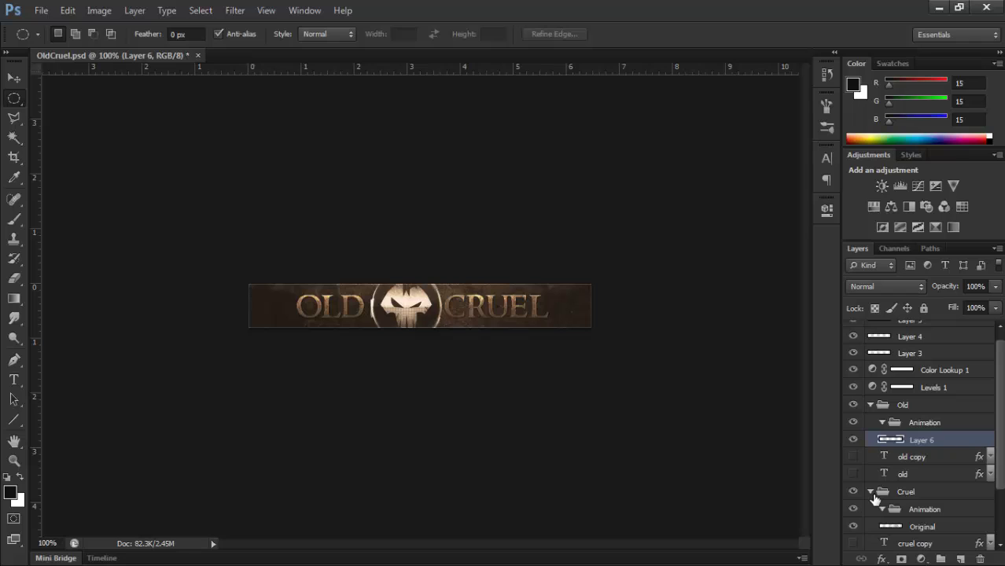
{"action": "left_click", "coordinate": [859, 442]}
{"action": "left_click", "coordinate": [858, 442]}
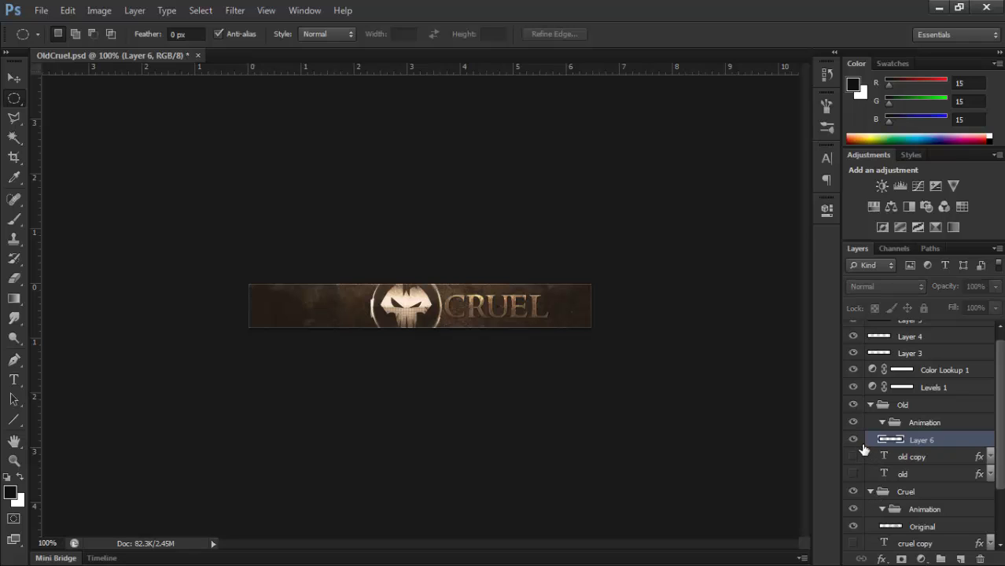
{"action": "double_click", "coordinate": [920, 443]}
{"action": "type", "text": "Ol"}
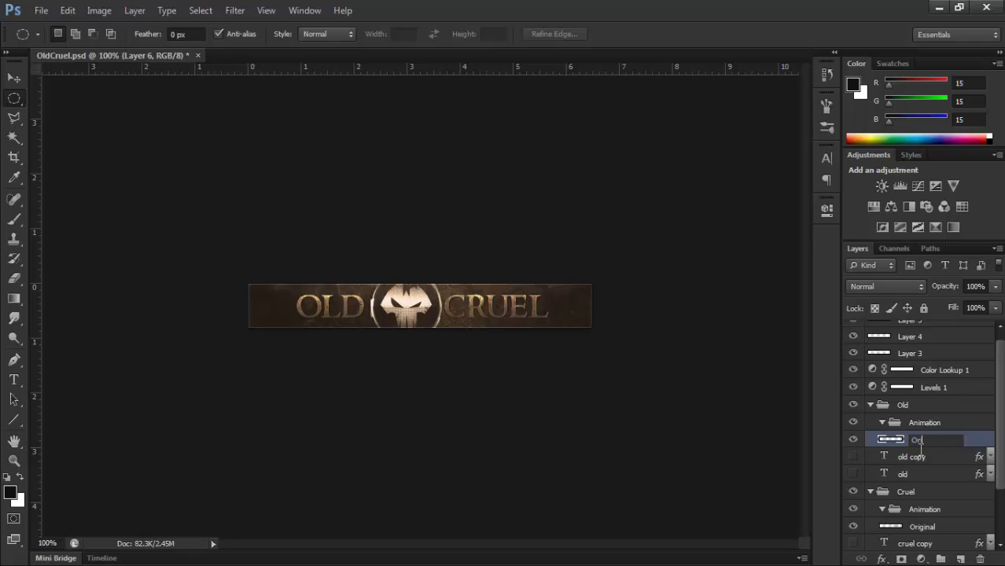
{"action": "type", "text": "iginal"}
{"action": "key", "text": "Return"}
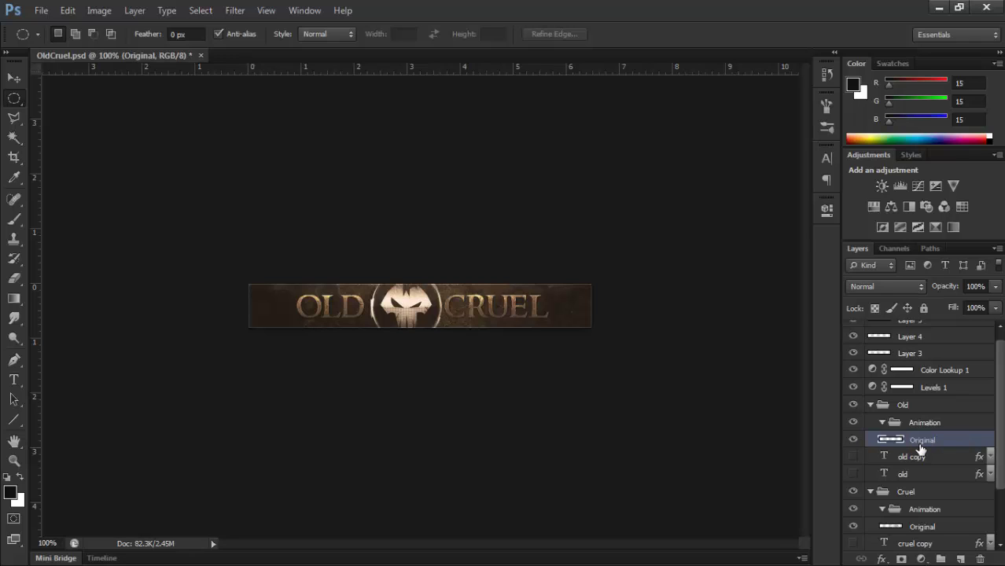
Move each Original lettering layer into the Animation subgroup of its own group, Old and Cruel.
{"action": "left_click_drag", "start_coordinate": [916, 440], "coordinate": [935, 426]}
{"action": "scroll", "coordinate": [936, 478], "scroll_direction": "down", "scroll_amount": 2}
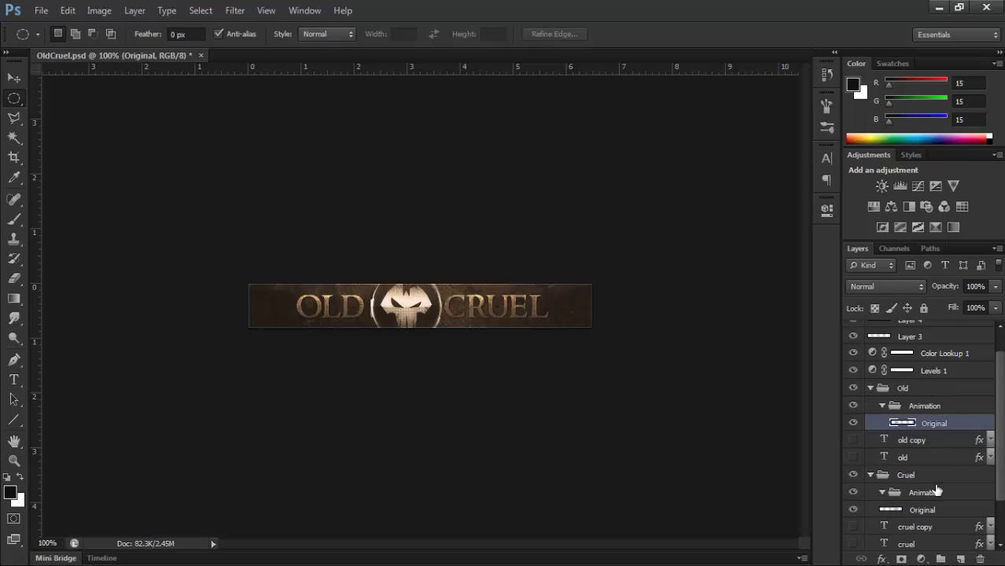
{"action": "left_click", "coordinate": [928, 494]}
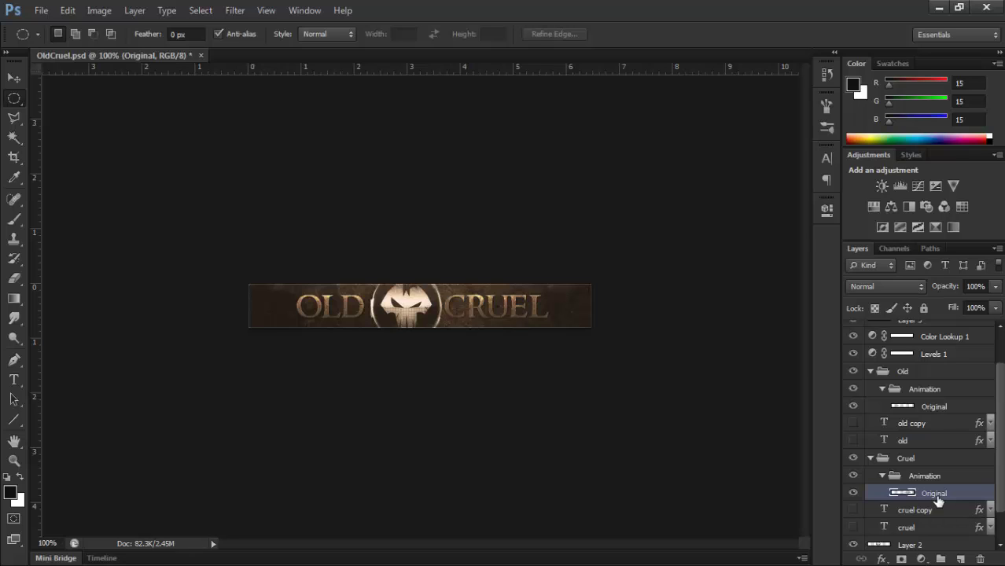
Collapse the Old group and duplicate the Cruel group's Original layer seven times inside its Animation subgroup.
{"action": "left_click", "coordinate": [871, 373]}
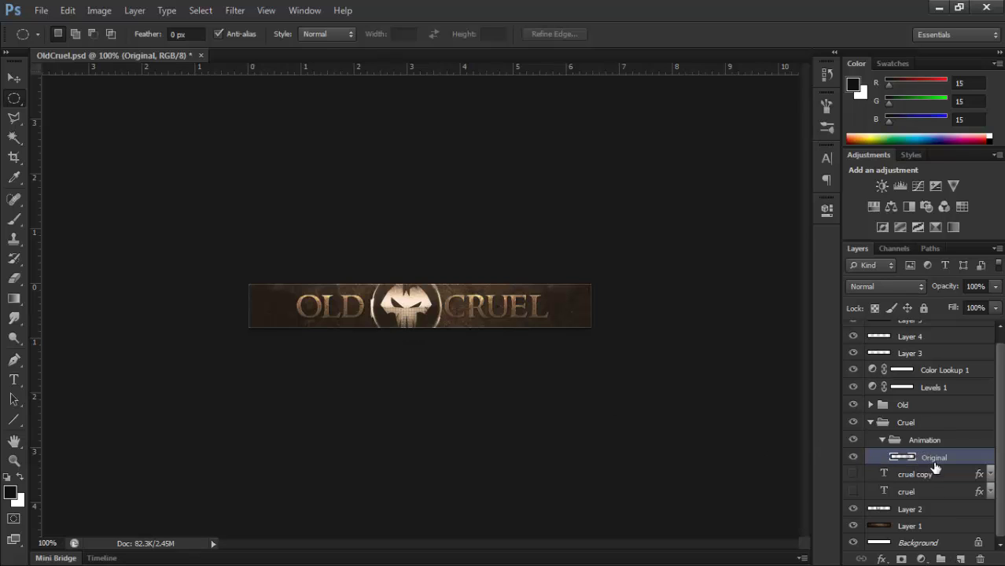
{"action": "key", "text": "ctrl+j"}
{"action": "key", "text": "ctrl+j"}
{"action": "key", "text": "ctrl+j"}
{"action": "key", "text": "ctrl+j"}
{"action": "key", "text": "ctrl+j"}
{"action": "key", "text": "ctrl+j"}
{"action": "key", "text": "ctrl+j"}
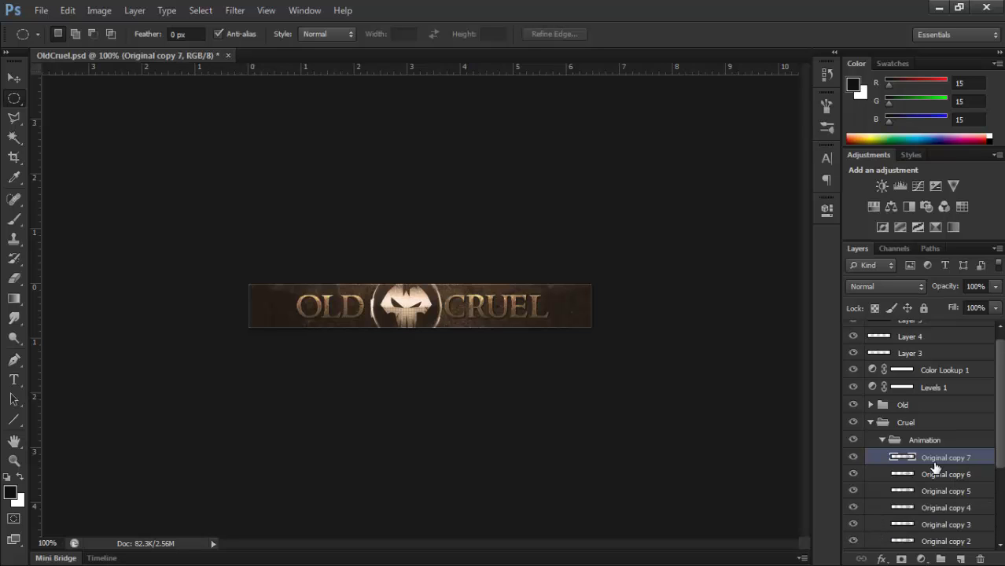
{"action": "scroll", "coordinate": [943, 471], "scroll_direction": "down", "scroll_amount": 5}
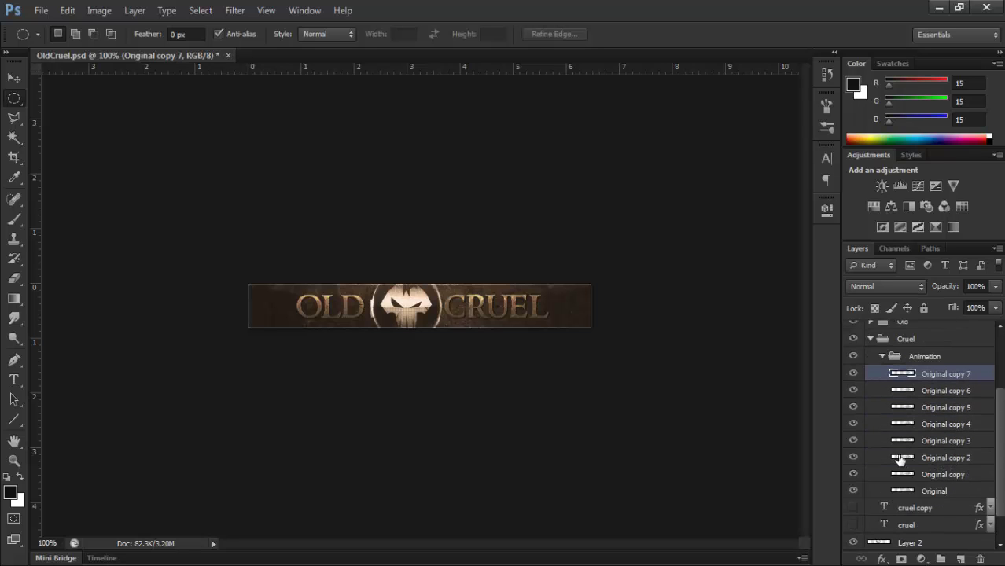
Set the layer list to show no thumbnails and look over the stacked Original copies.
{"action": "right_click", "coordinate": [912, 476]}
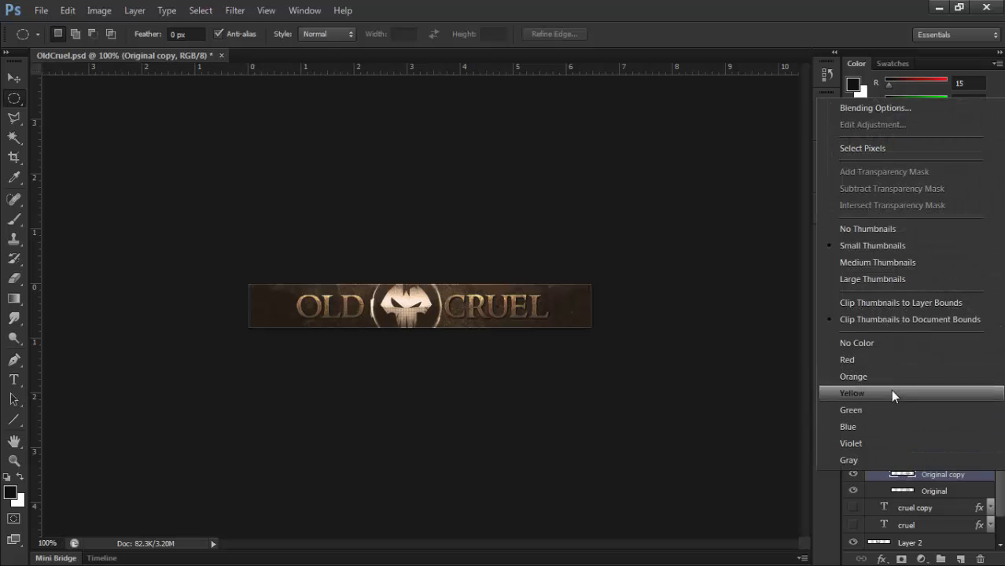
{"action": "left_click", "coordinate": [875, 229]}
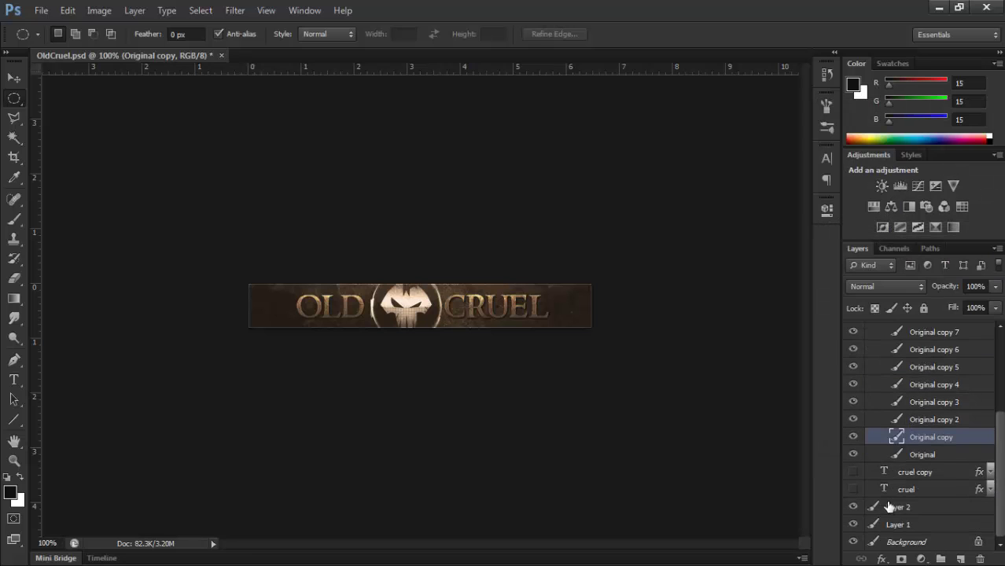
{"action": "scroll", "coordinate": [903, 480], "scroll_direction": "up", "scroll_amount": 7}
{"action": "scroll", "coordinate": [911, 448], "scroll_direction": "down", "scroll_amount": 5}
{"action": "scroll", "coordinate": [917, 446], "scroll_direction": "up", "scroll_amount": 1}
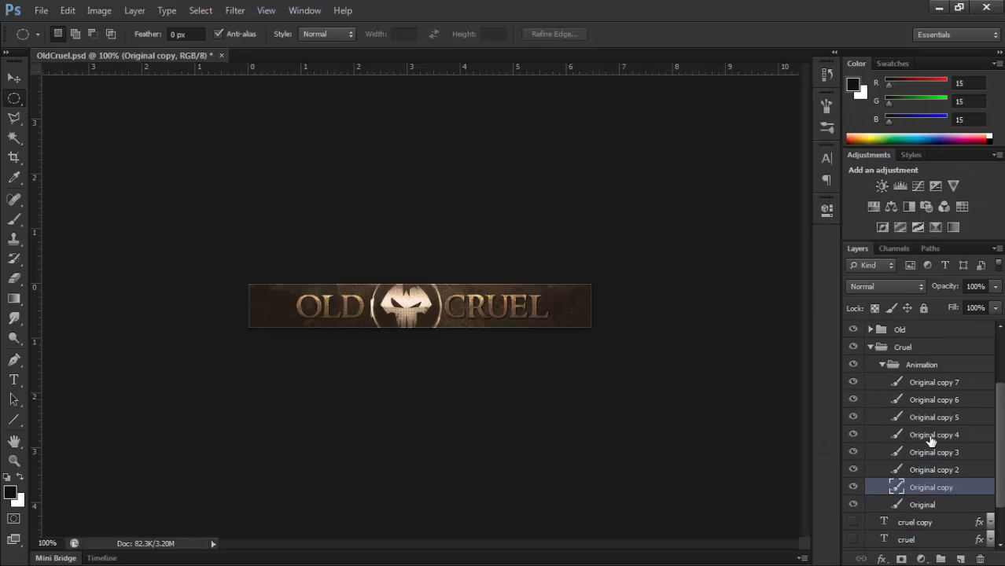
{"action": "scroll", "coordinate": [898, 470], "scroll_direction": "down", "scroll_amount": 1}
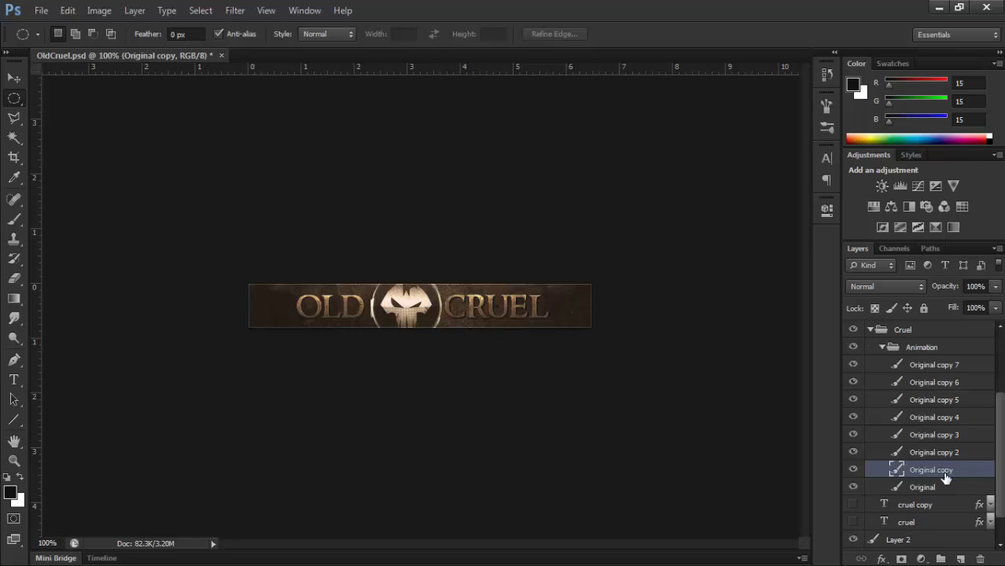
{"action": "scroll", "coordinate": [947, 477], "scroll_direction": "down", "scroll_amount": 2}
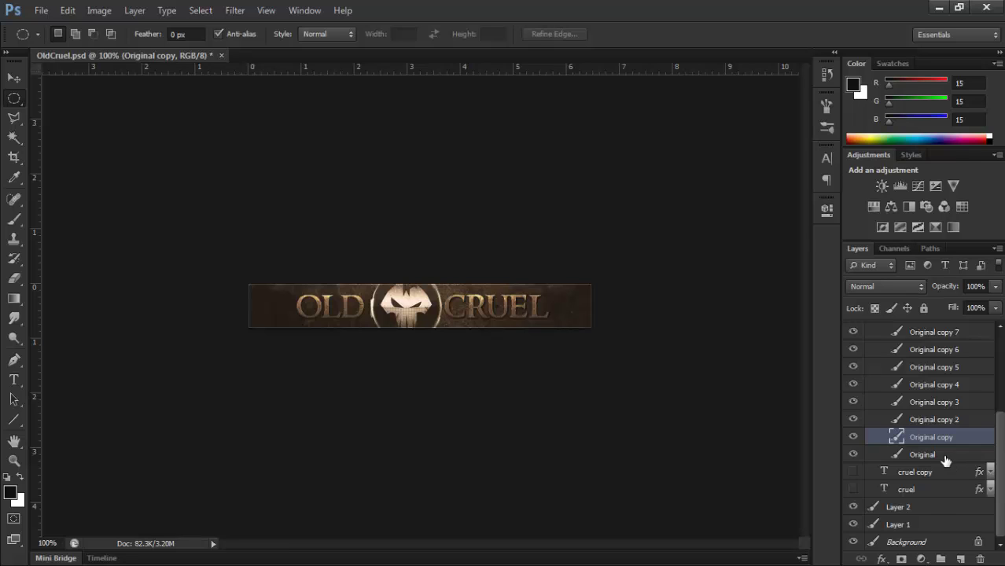
Hide the Old group and all CRUEL lettering copies except Original copy 7, and select that layer.
{"action": "scroll", "coordinate": [936, 462], "scroll_direction": "up", "scroll_amount": 2}
{"action": "left_click_drag", "start_coordinate": [855, 496], "coordinate": [857, 386]}
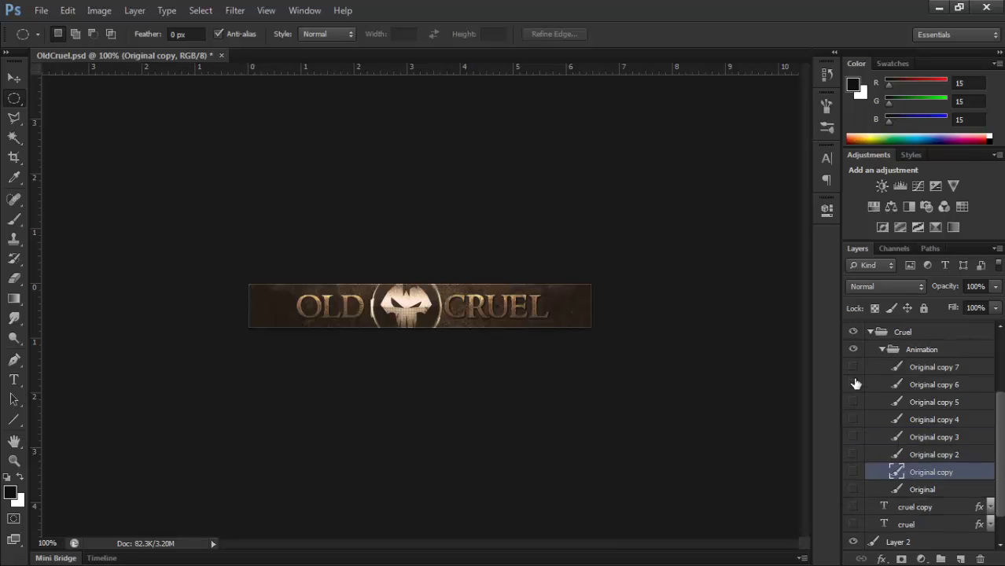
{"action": "left_click", "coordinate": [960, 371]}
{"action": "scroll", "coordinate": [904, 390], "scroll_direction": "up", "scroll_amount": 4}
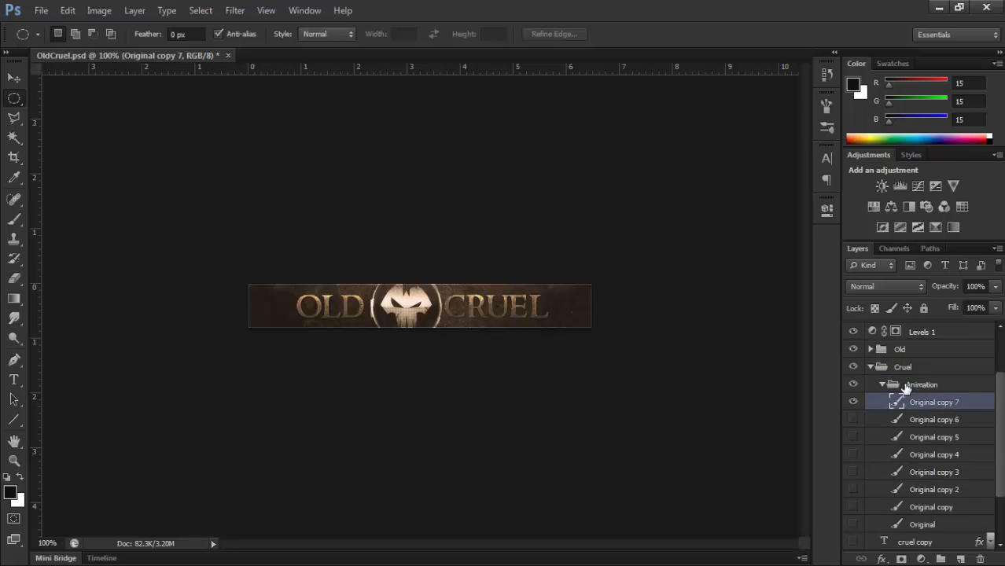
{"action": "left_click", "coordinate": [854, 384]}
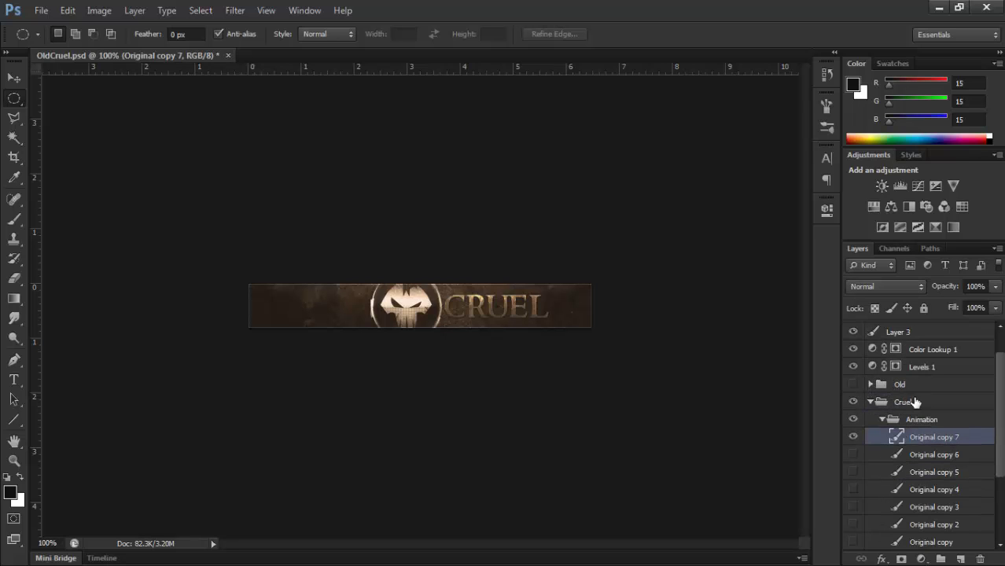
{"action": "scroll", "coordinate": [929, 448], "scroll_direction": "down", "scroll_amount": 3}
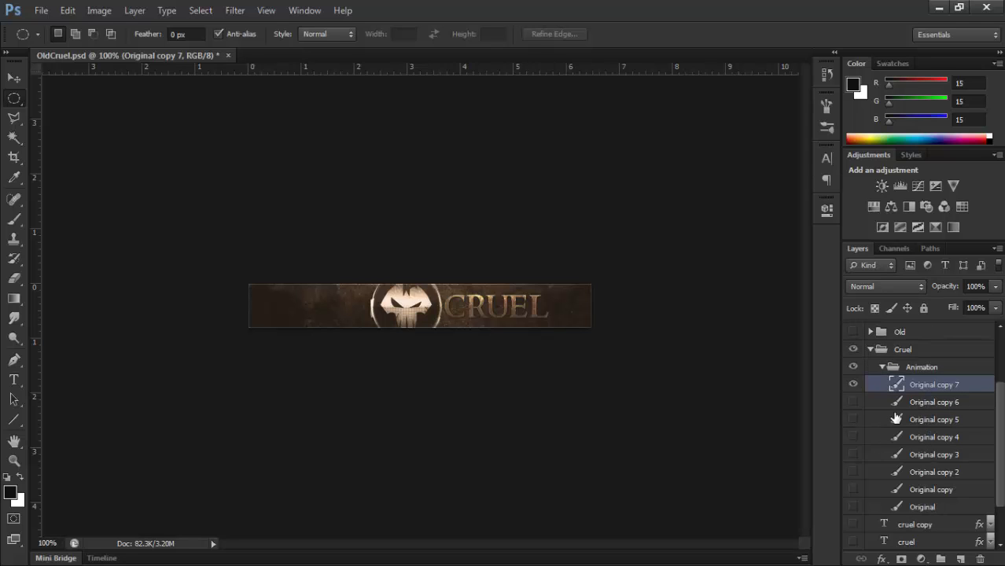
Apply a Motion Blur to Original copy 7 with an angle of 0° and a distance of 25 pixels.
{"action": "left_click", "coordinate": [242, 10]}
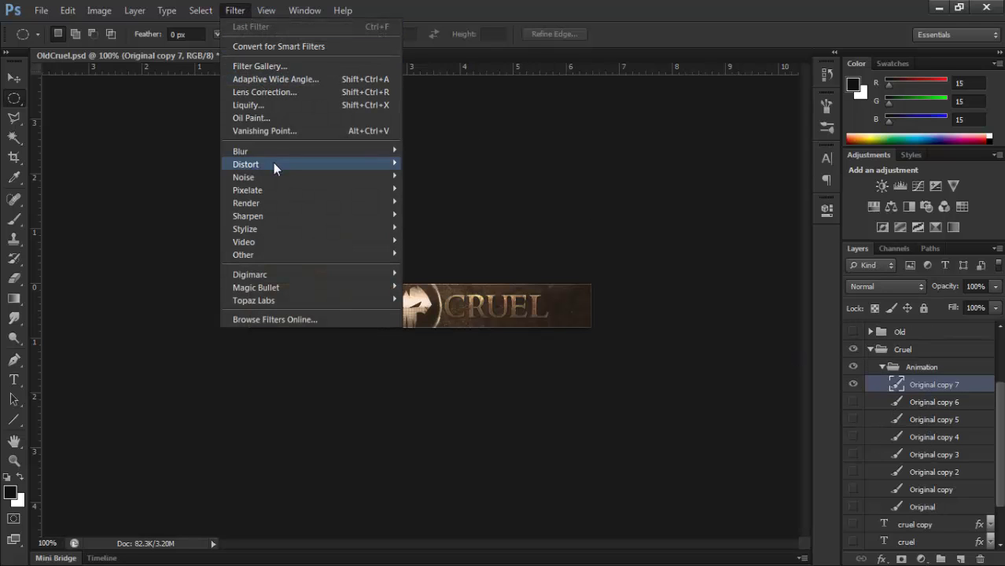
{"action": "mouse_move", "coordinate": [277, 156]}
{"action": "left_click", "coordinate": [466, 270]}
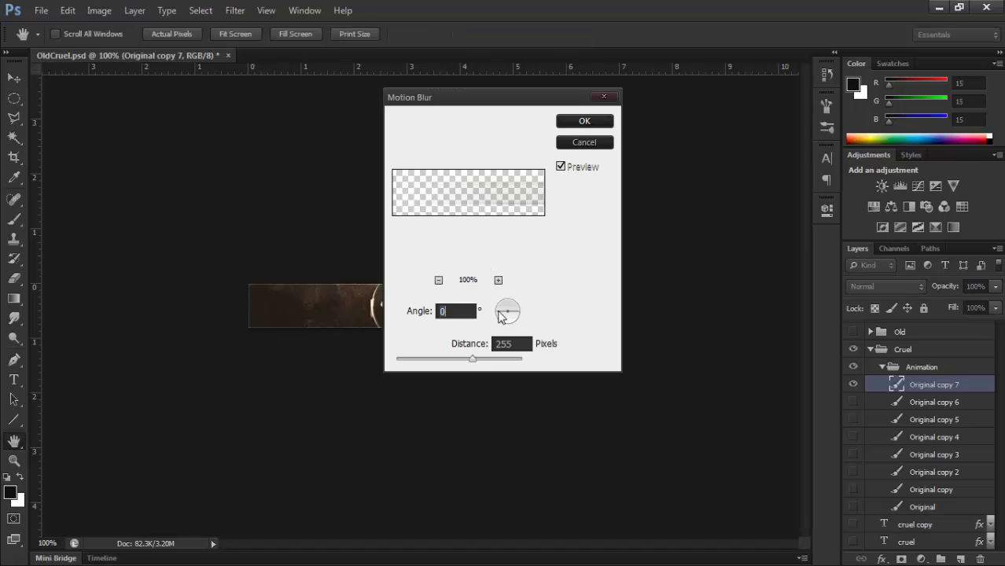
{"action": "key", "text": "Tab"}
{"action": "type", "text": "15"}
{"action": "key", "text": "Return"}
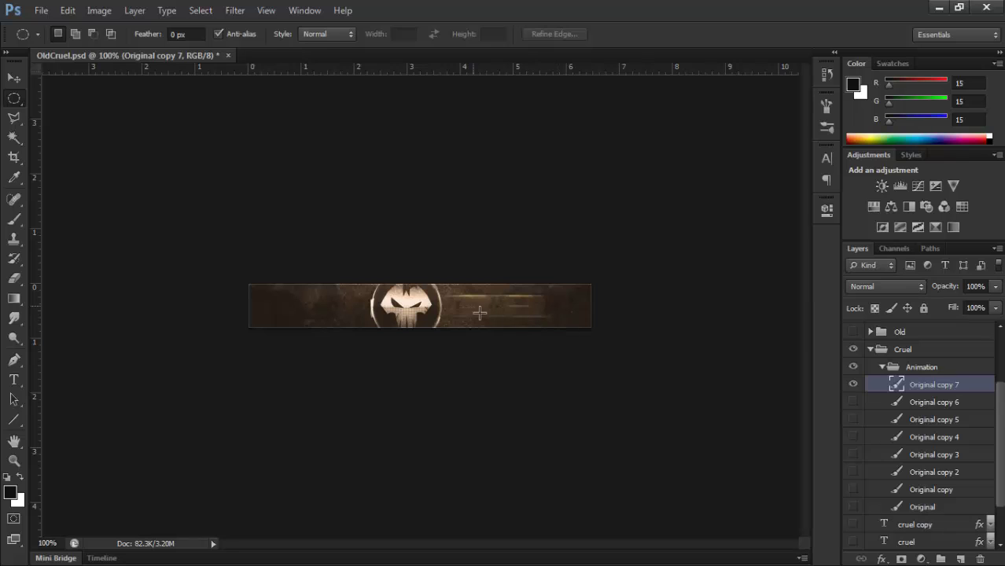
Hide the blurred Original copy 7, and show and select Original copy 6.
{"action": "left_click", "coordinate": [853, 385]}
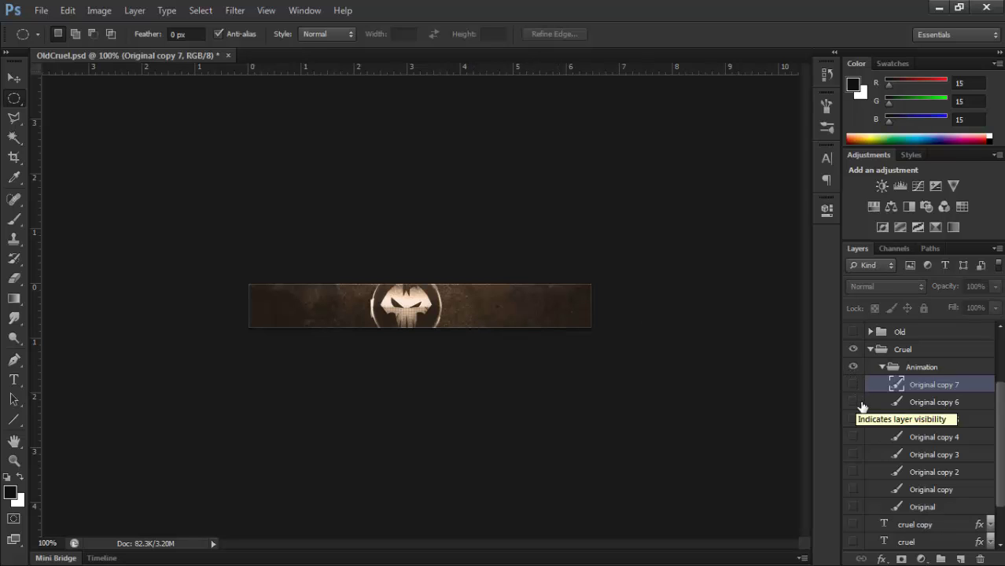
{"action": "left_click", "coordinate": [854, 402]}
{"action": "left_click", "coordinate": [919, 403]}
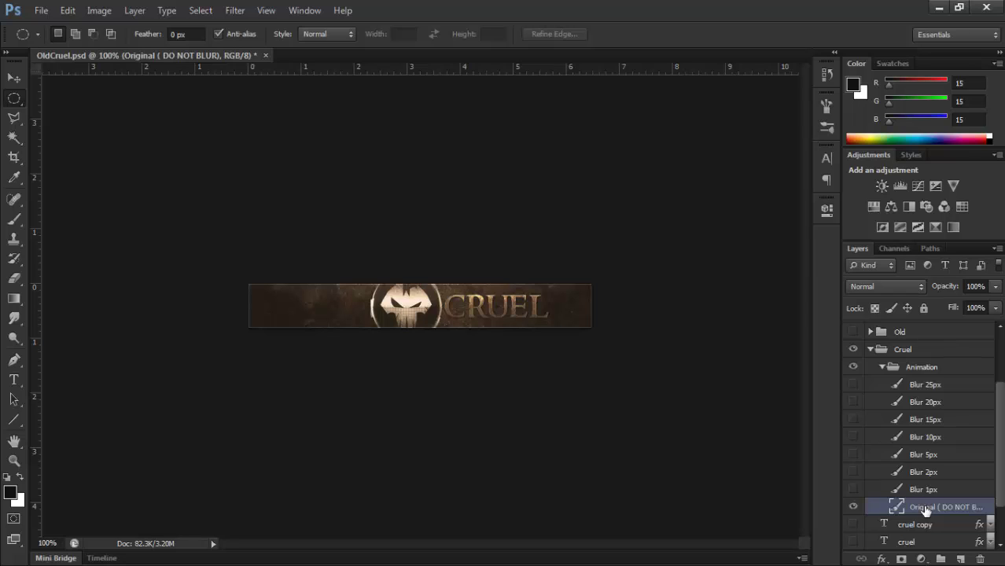
Hide the unblurred original and preview the Blur 25px, 20px, 15px and 10px layers one at a time.
{"action": "left_click", "coordinate": [854, 507]}
{"action": "left_click", "coordinate": [853, 385]}
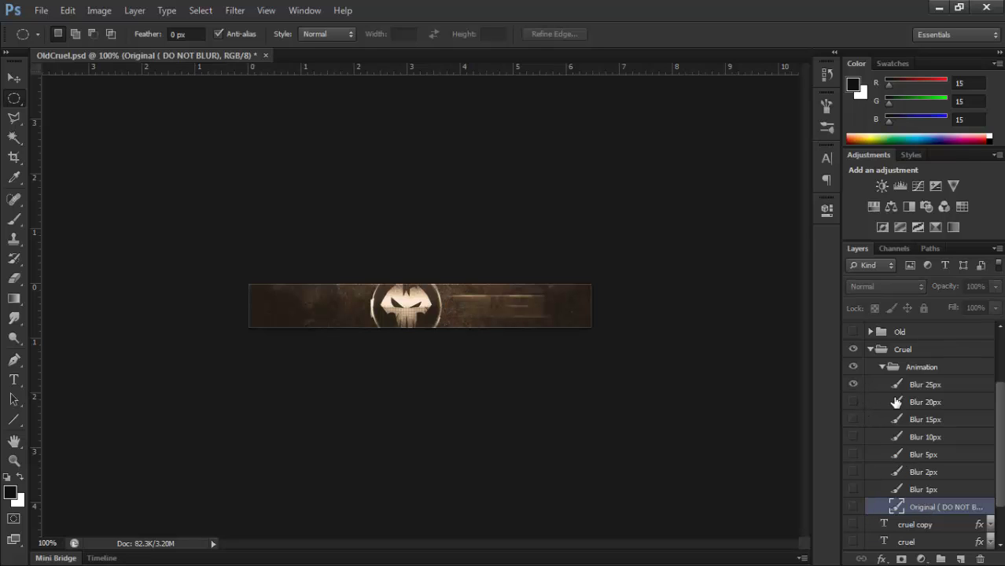
{"action": "left_click", "coordinate": [944, 393]}
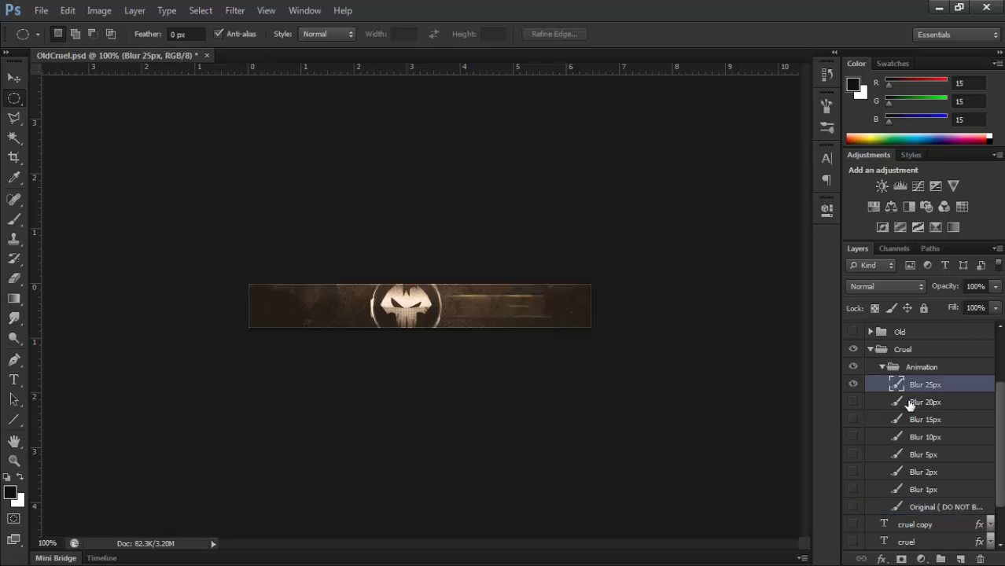
{"action": "left_click", "coordinate": [853, 385]}
{"action": "left_click", "coordinate": [854, 402]}
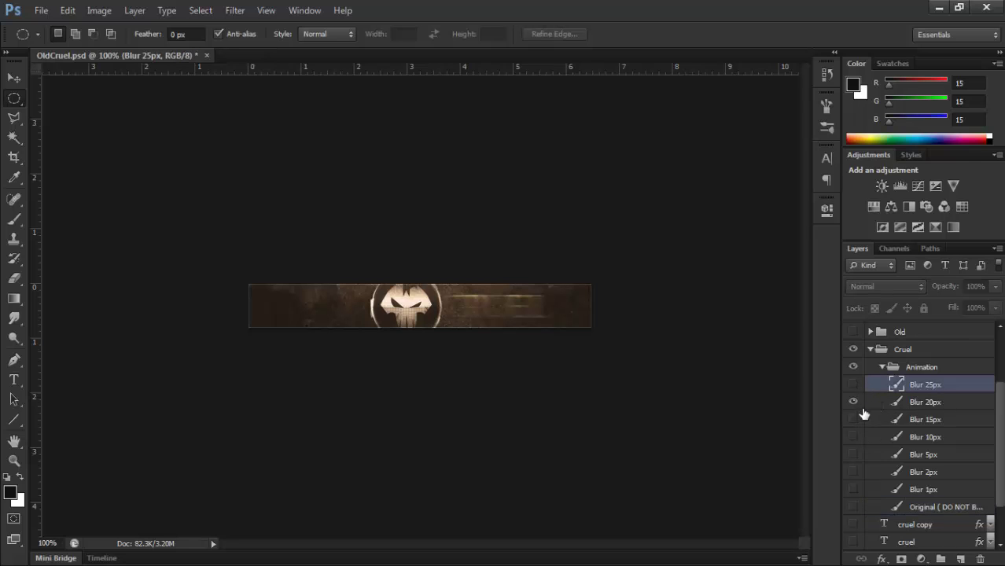
{"action": "left_click", "coordinate": [856, 403]}
{"action": "left_click", "coordinate": [858, 420]}
{"action": "left_click", "coordinate": [854, 420]}
{"action": "left_click", "coordinate": [854, 438]}
{"action": "left_click", "coordinate": [855, 439]}
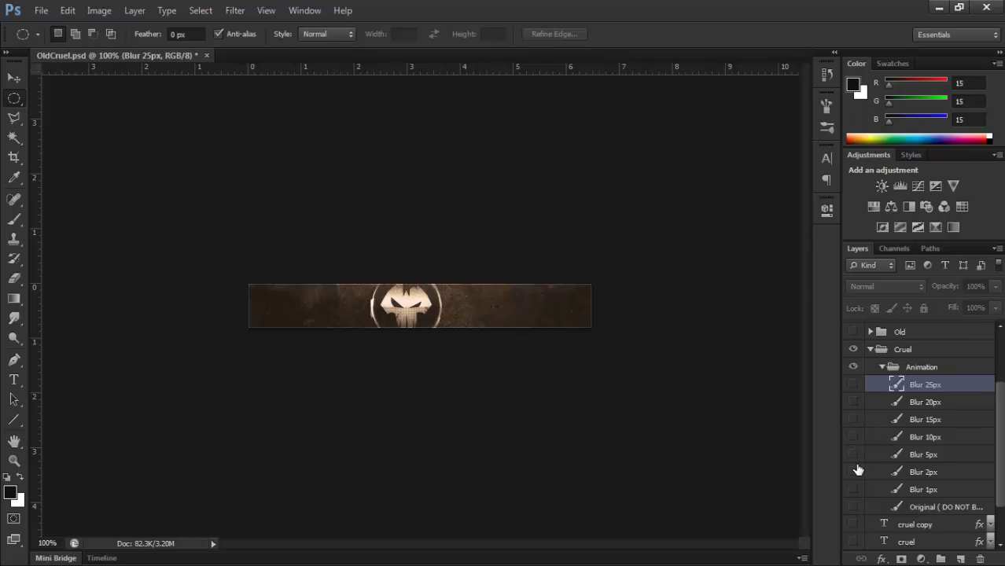
Preview Cruel's Blur 5px, Blur 2px and Blur 1px layers one at a time, ending on the unblurred original.
{"action": "left_click", "coordinate": [855, 456]}
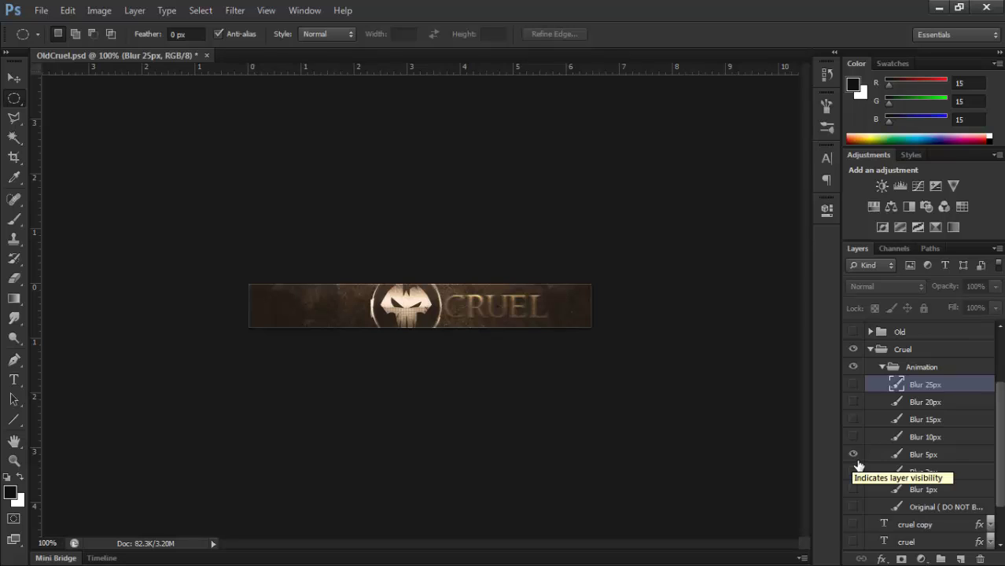
{"action": "left_click", "coordinate": [856, 460]}
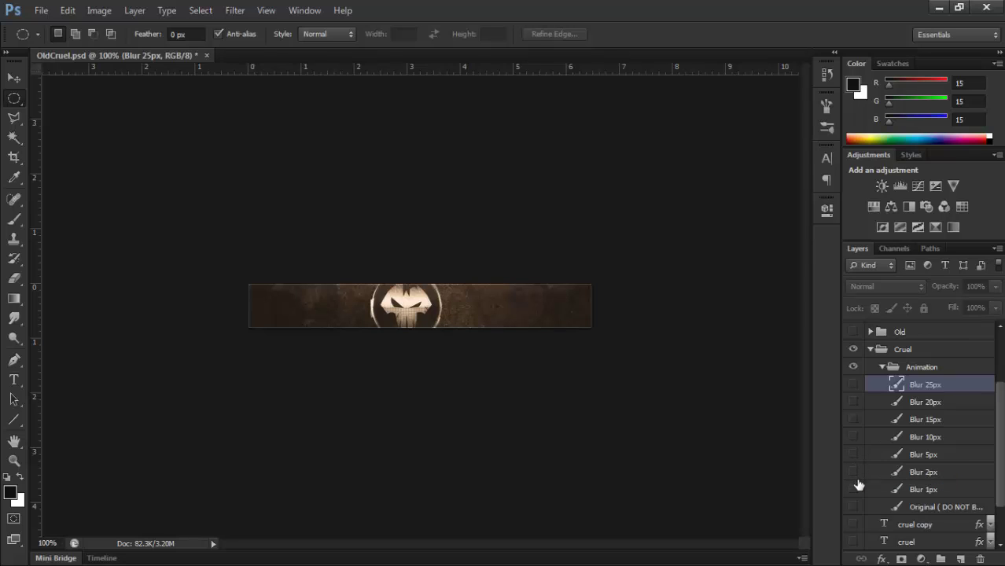
{"action": "left_click", "coordinate": [857, 479]}
{"action": "left_click", "coordinate": [857, 478]}
{"action": "left_click", "coordinate": [857, 491]}
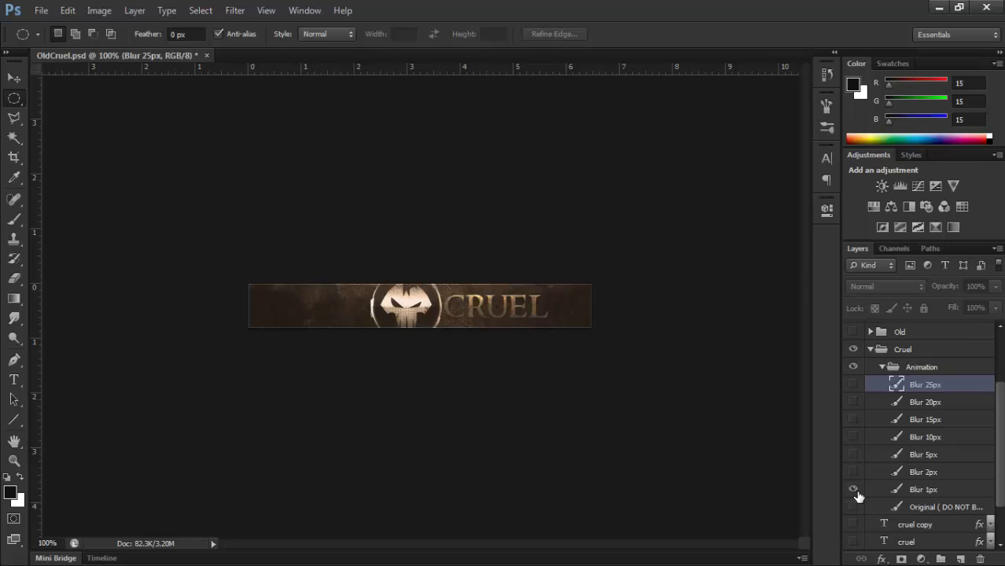
{"action": "left_click", "coordinate": [856, 490]}
{"action": "left_click", "coordinate": [856, 509]}
Hide the original lettering layers in the Old and Cruel Animation groups, leaving only Blur 25px showing in each.
{"action": "scroll", "coordinate": [945, 409], "scroll_direction": "up", "scroll_amount": 1}
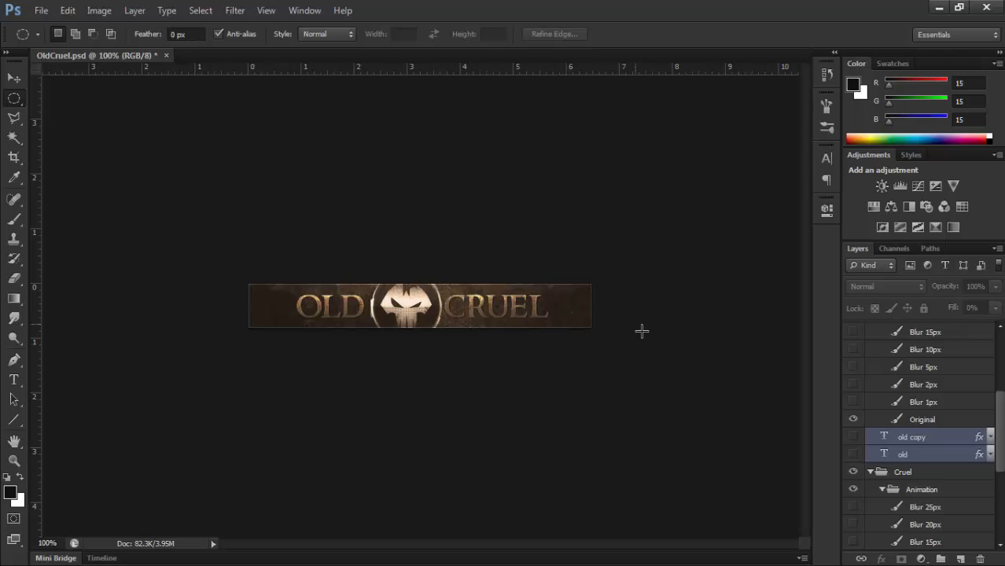
{"action": "scroll", "coordinate": [913, 415], "scroll_direction": "up", "scroll_amount": 1}
{"action": "scroll", "coordinate": [917, 433], "scroll_direction": "down", "scroll_amount": 1}
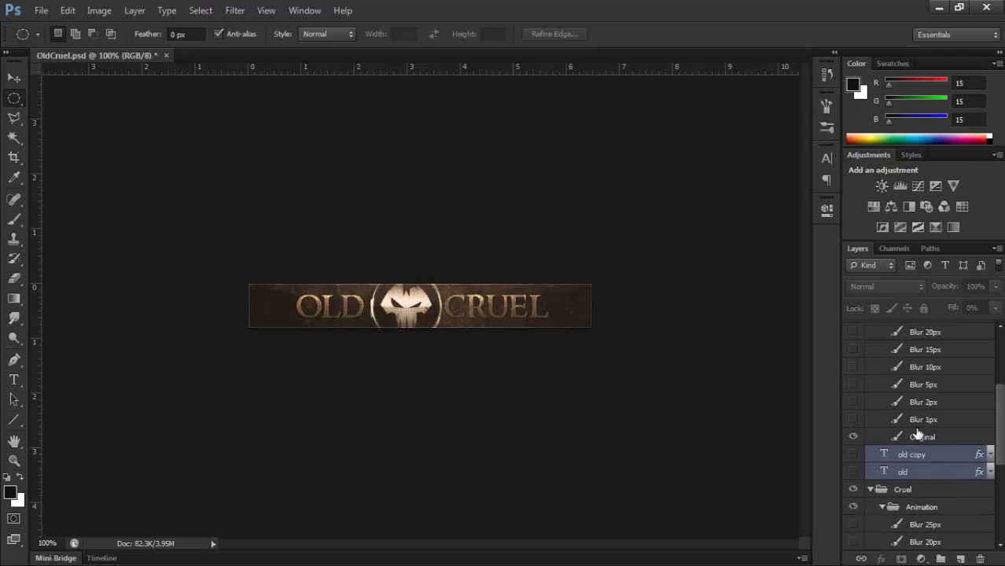
{"action": "left_click", "coordinate": [856, 437]}
{"action": "scroll", "coordinate": [862, 445], "scroll_direction": "up", "scroll_amount": 1}
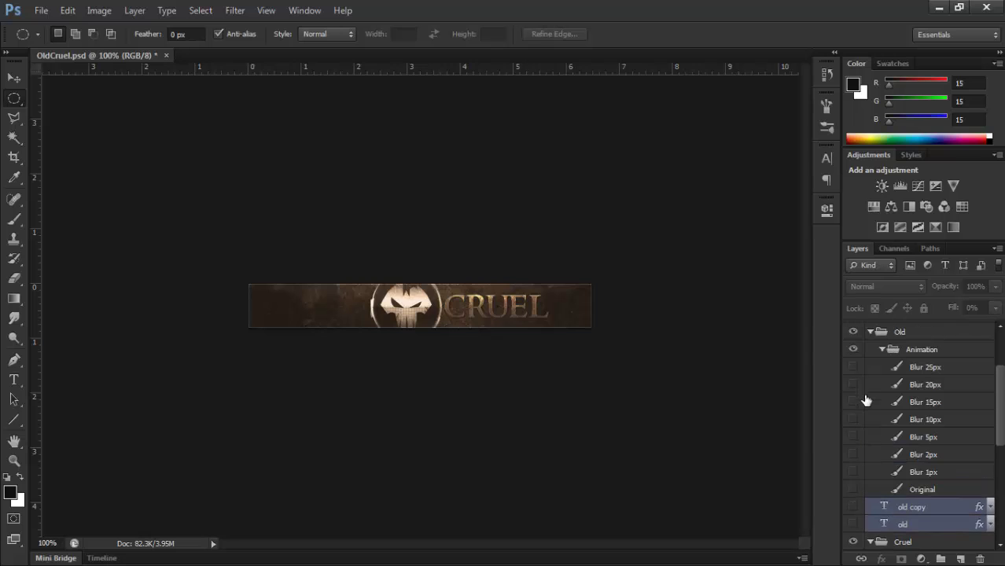
{"action": "scroll", "coordinate": [865, 440], "scroll_direction": "down", "scroll_amount": 2}
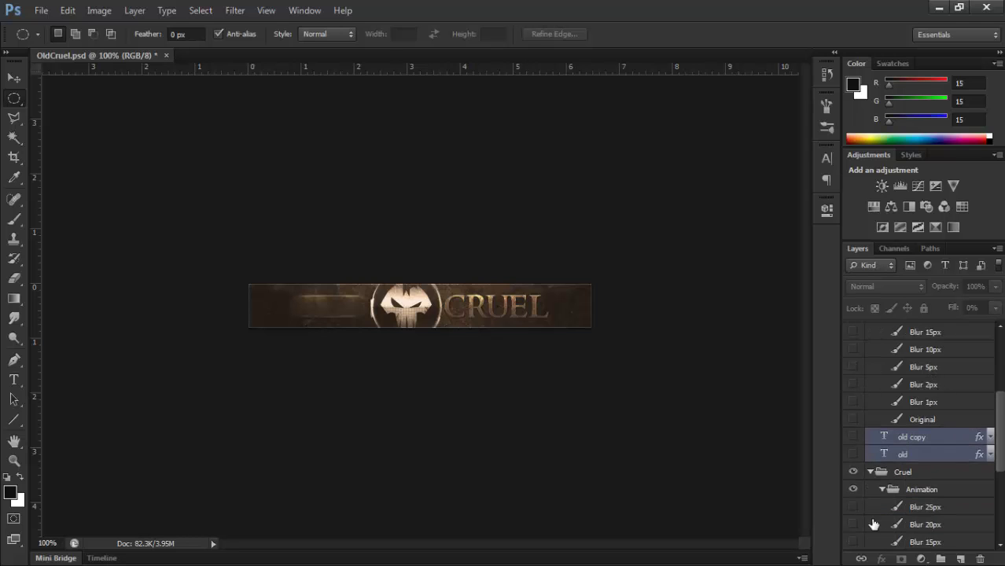
{"action": "scroll", "coordinate": [862, 461], "scroll_direction": "down", "scroll_amount": 2}
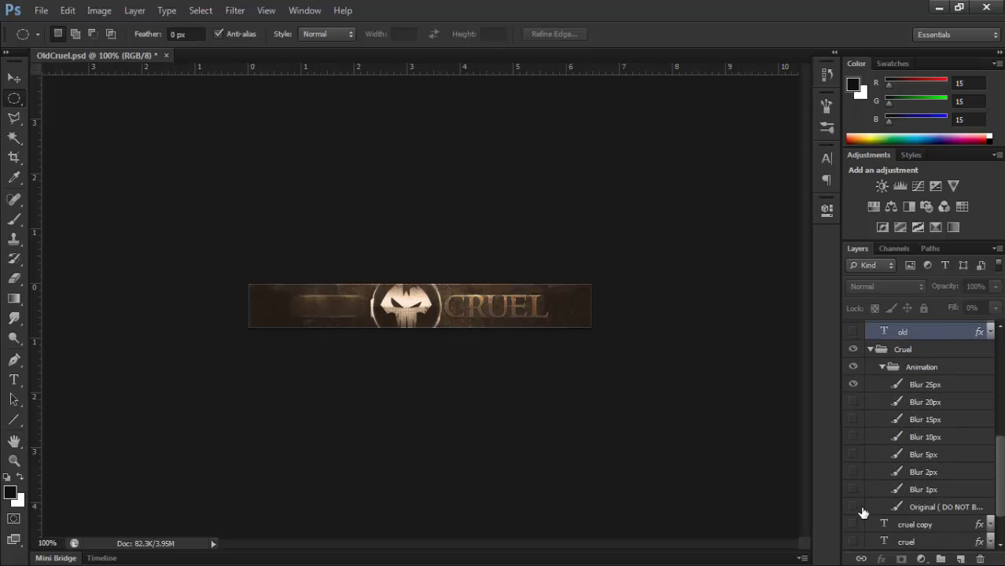
{"action": "left_click", "coordinate": [857, 508]}
{"action": "scroll", "coordinate": [924, 446], "scroll_direction": "up", "scroll_amount": 5}
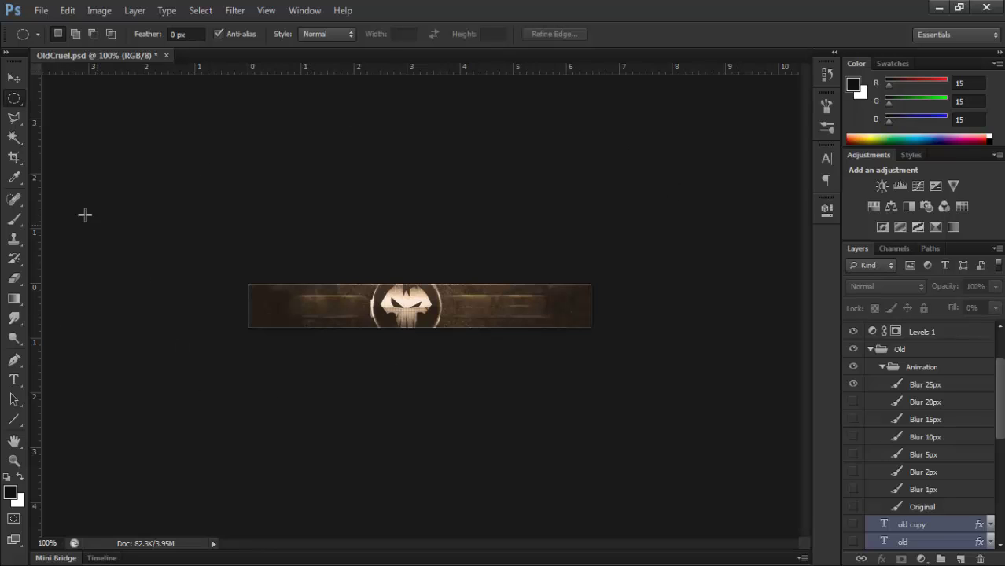
Open the frame animation Timeline for the banner.
{"action": "left_click", "coordinate": [95, 558]}
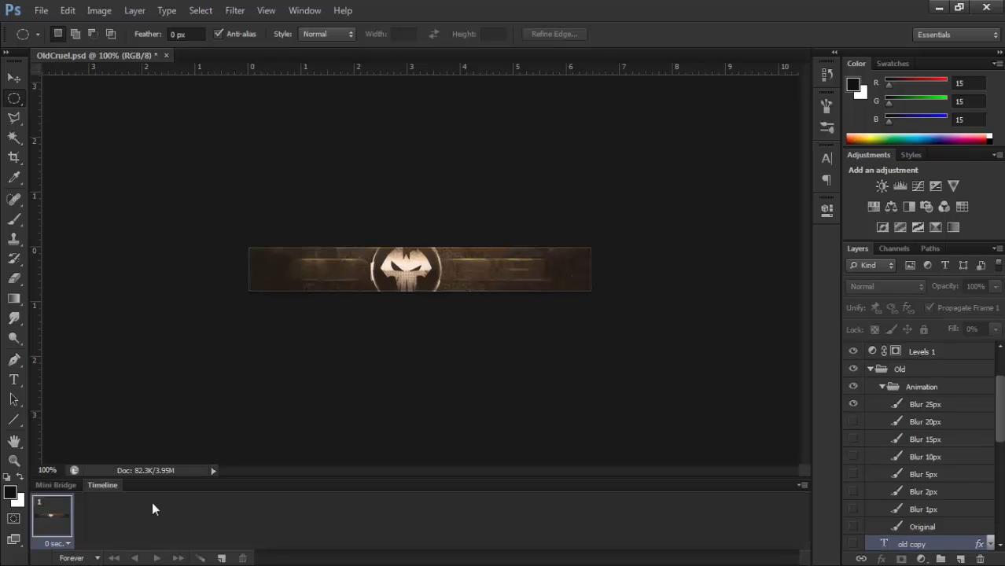
{"action": "left_click", "coordinate": [303, 11]}
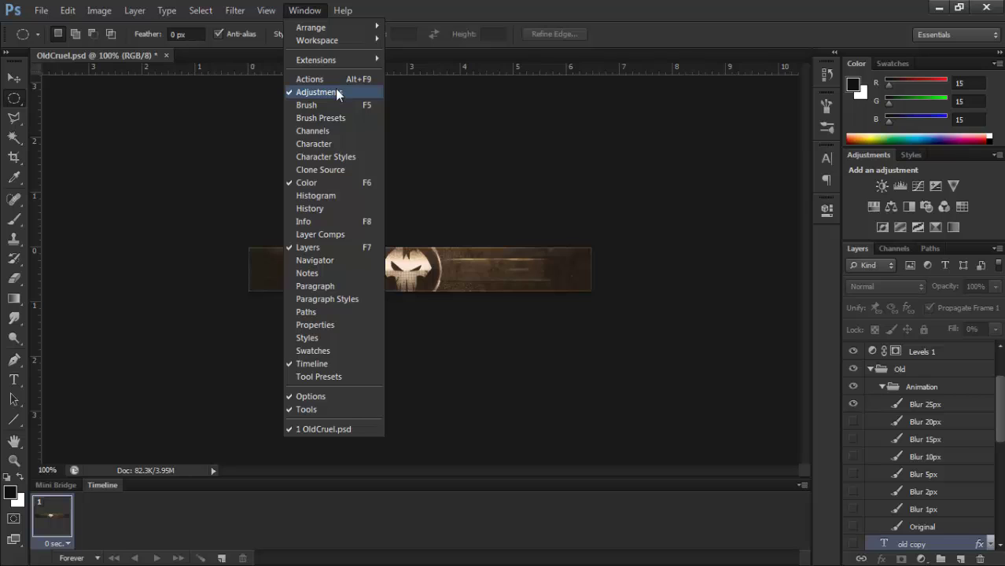
{"action": "left_click", "coordinate": [191, 166]}
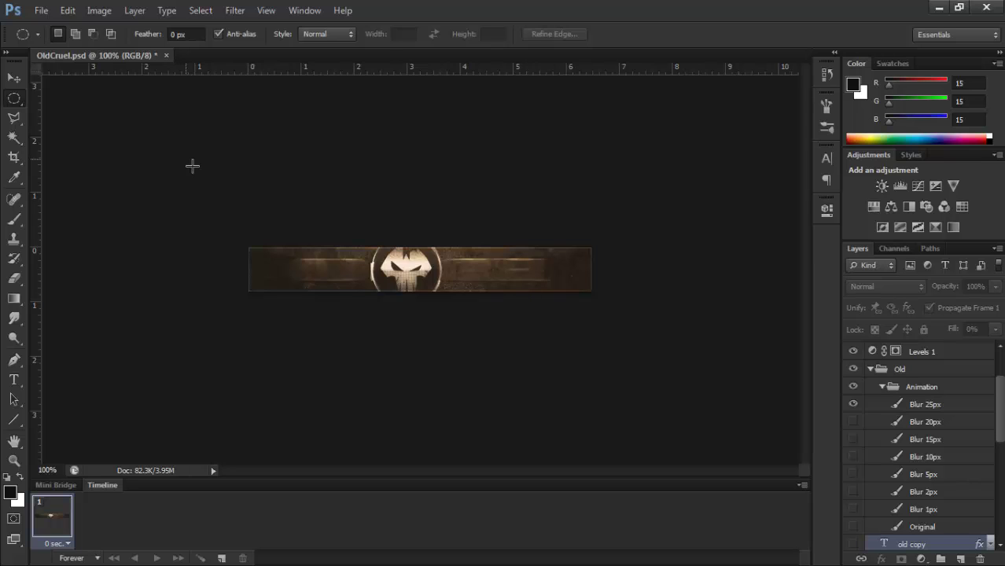
{"action": "left_click", "coordinate": [67, 543]}
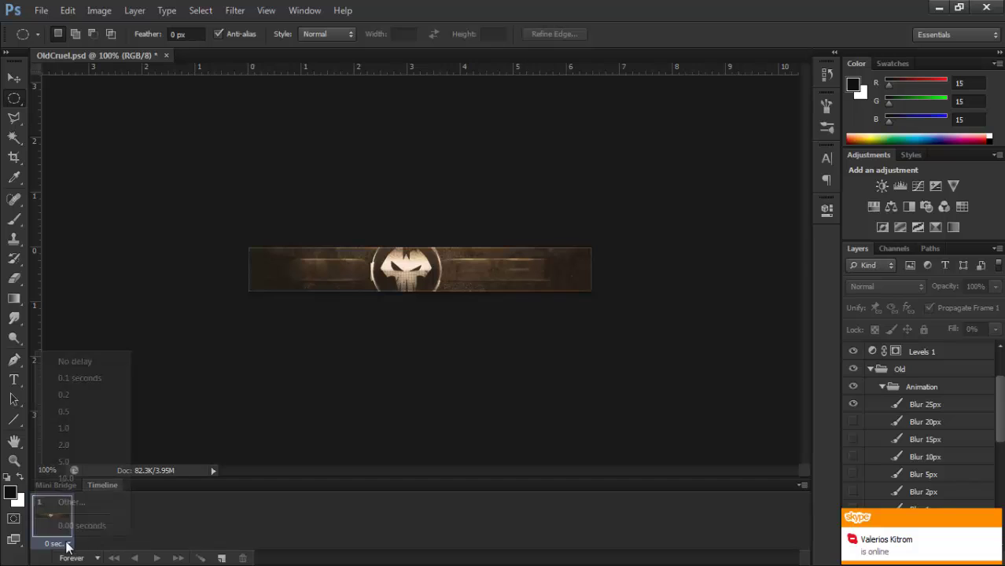
{"action": "left_click", "coordinate": [90, 504]}
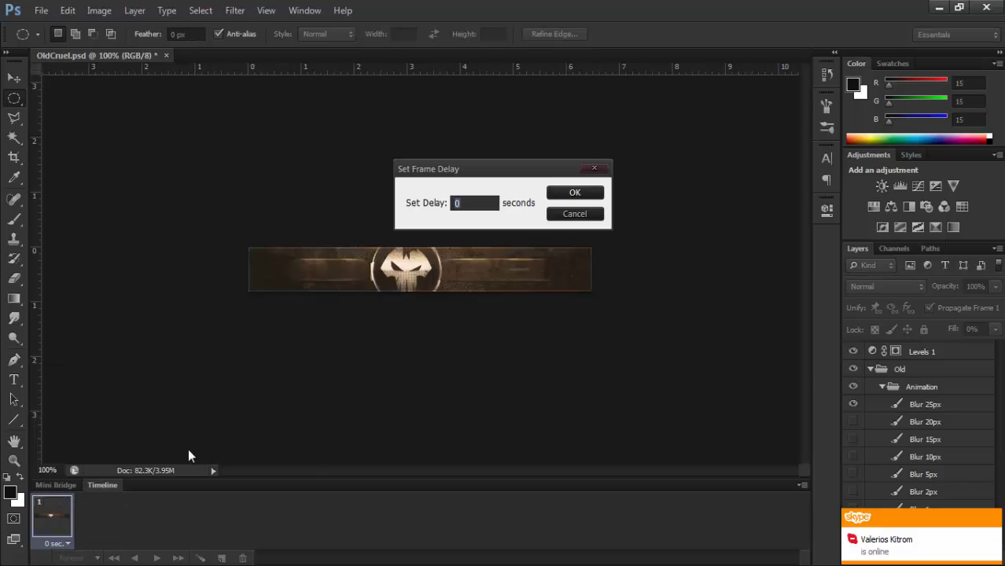
{"action": "left_click", "coordinate": [557, 217]}
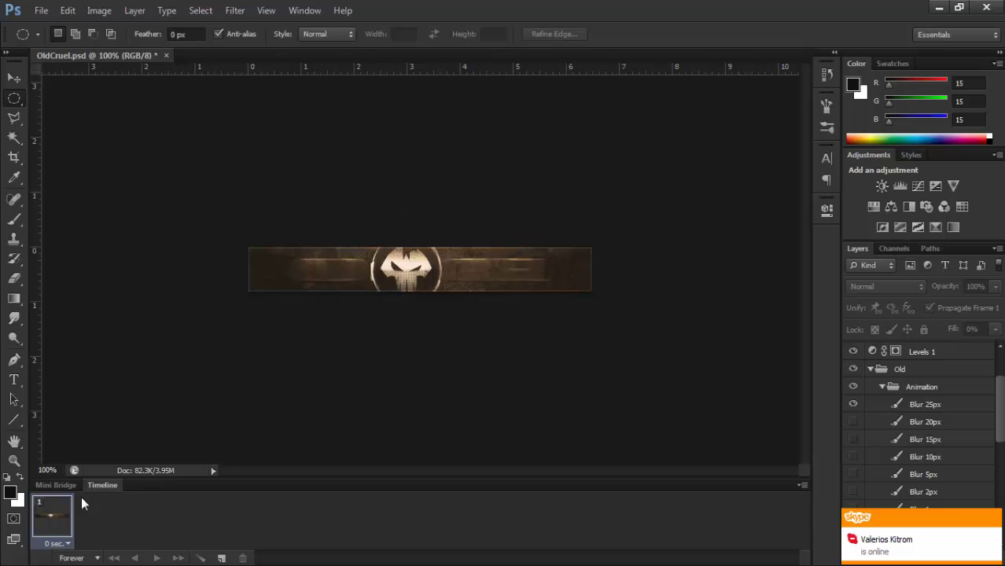
Set a custom delay of 0.08 seconds for the first animation frame.
{"action": "left_click", "coordinate": [67, 547]}
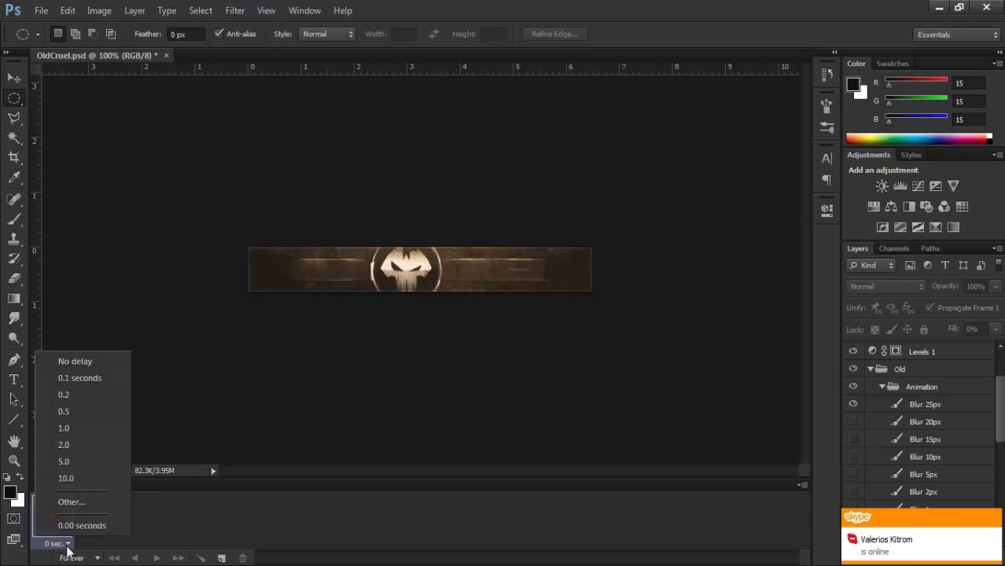
{"action": "left_click", "coordinate": [70, 501]}
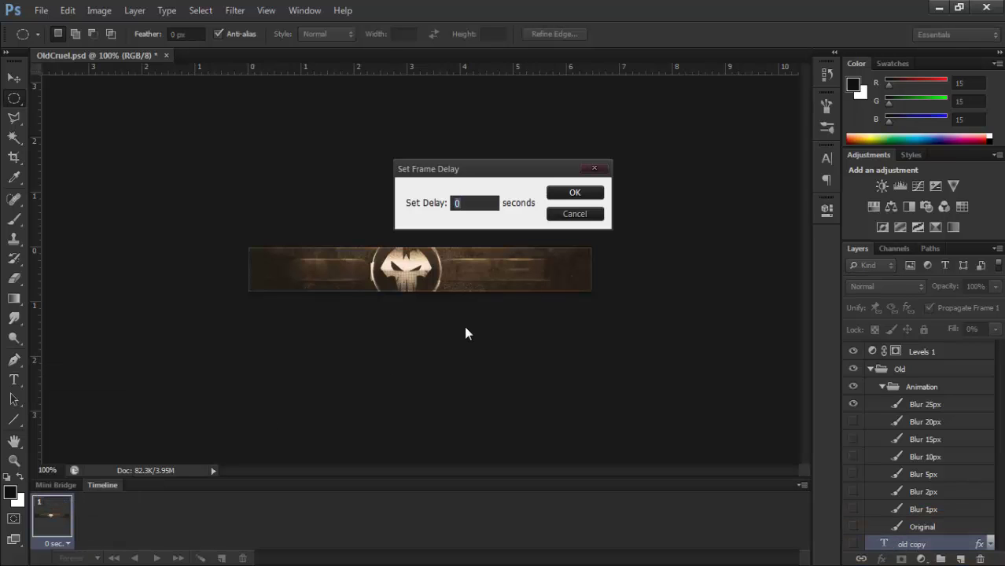
{"action": "type", "text": "0.08"}
{"action": "left_click", "coordinate": [574, 194]}
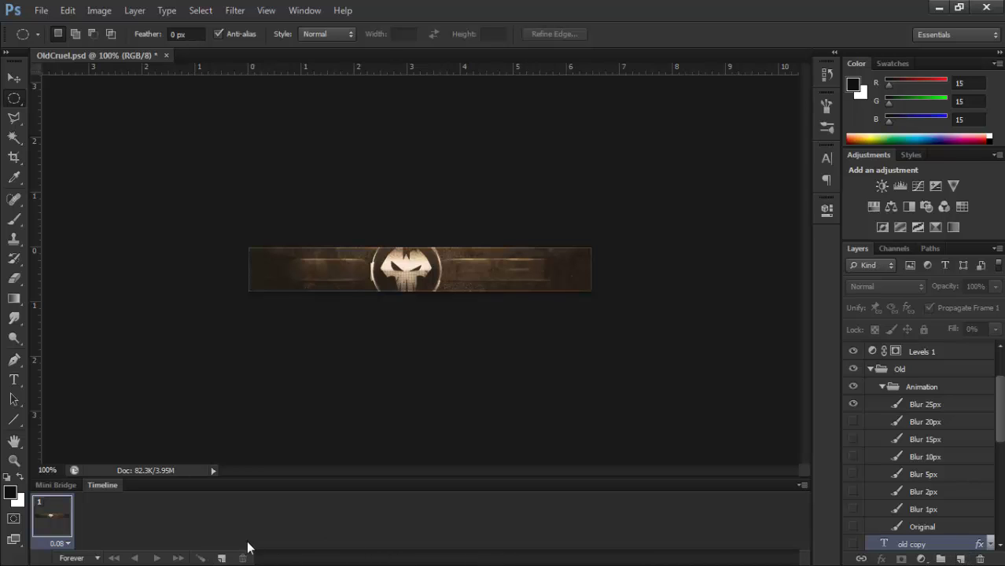
Add a second frame and swap Blur 25px for Blur 20px in both the Old and Cruel Animation groups.
{"action": "left_click", "coordinate": [222, 559]}
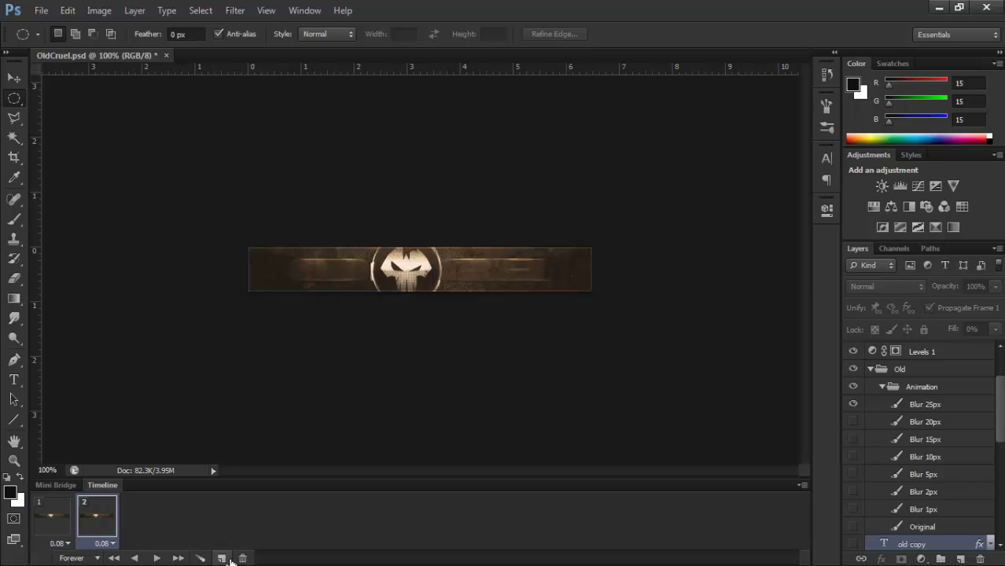
{"action": "scroll", "coordinate": [873, 436], "scroll_direction": "down", "scroll_amount": 3}
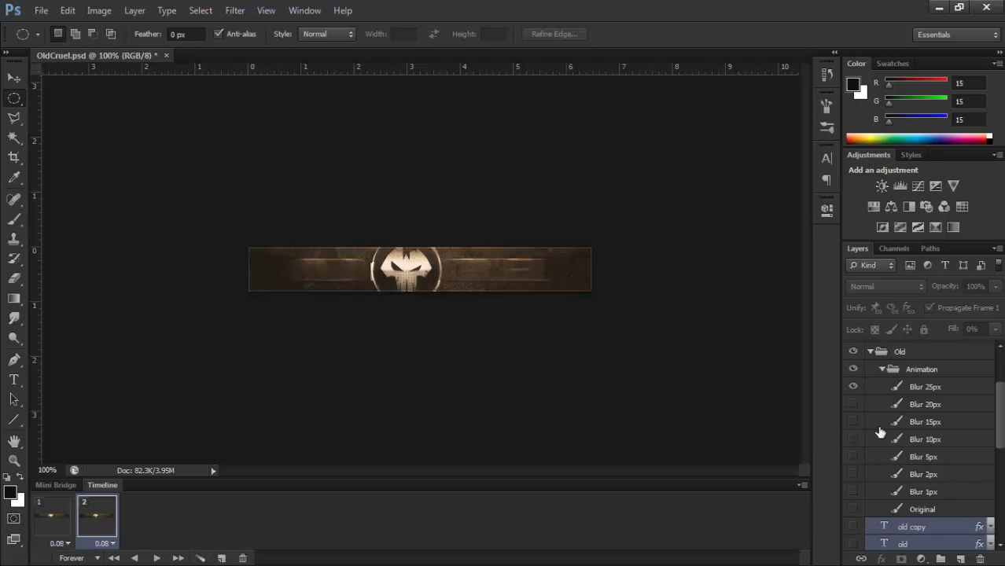
{"action": "left_click", "coordinate": [855, 352]}
{"action": "left_click", "coordinate": [856, 370]}
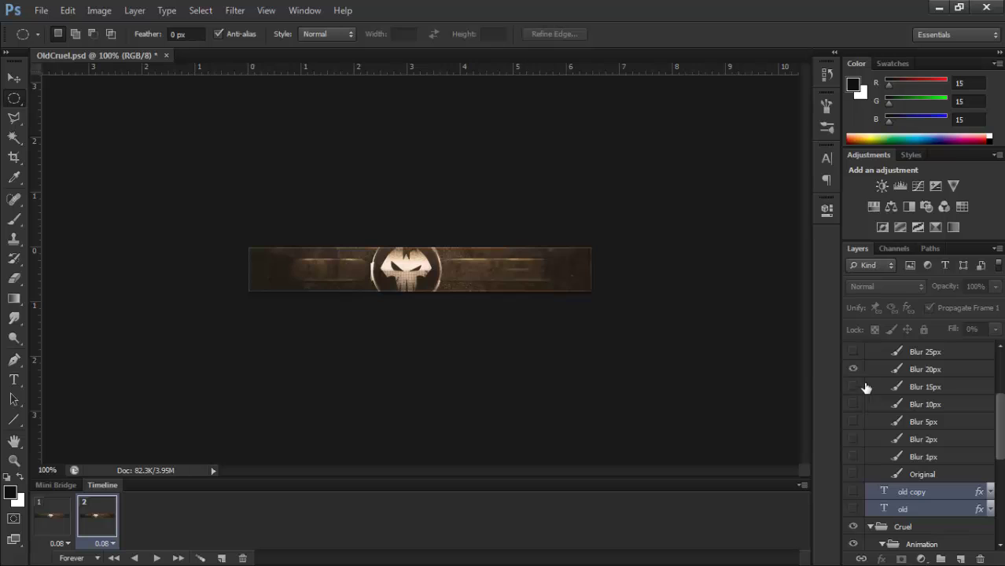
{"action": "scroll", "coordinate": [876, 440], "scroll_direction": "down", "scroll_amount": 5}
{"action": "scroll", "coordinate": [879, 449], "scroll_direction": "down", "scroll_amount": 2}
{"action": "left_click", "coordinate": [854, 439]}
{"action": "left_click", "coordinate": [853, 456]}
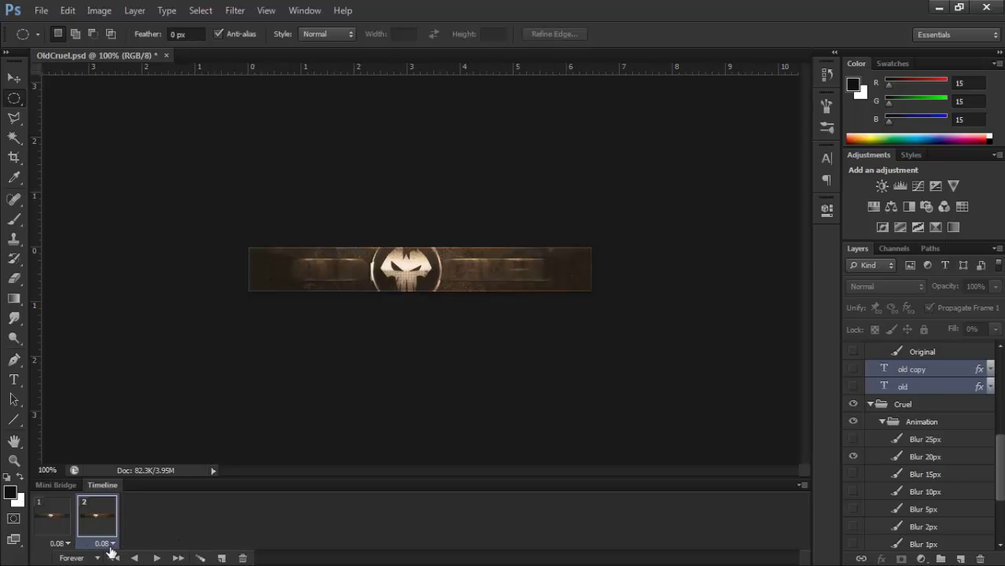
Add a third frame and swap Blur 20px for Blur 15px in both the Old and Cruel Animation groups.
{"action": "left_click", "coordinate": [222, 558]}
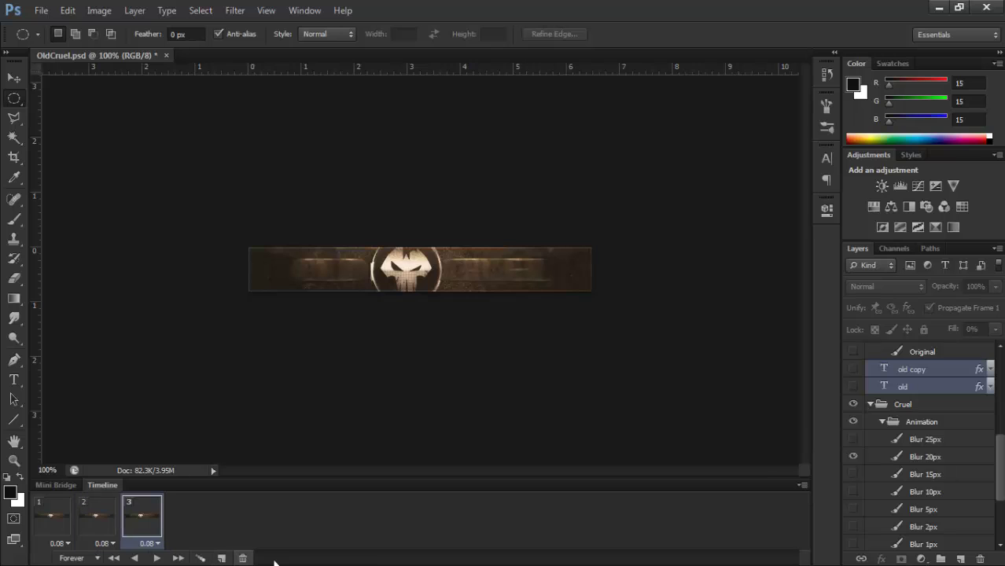
{"action": "scroll", "coordinate": [944, 423], "scroll_direction": "up", "scroll_amount": 4}
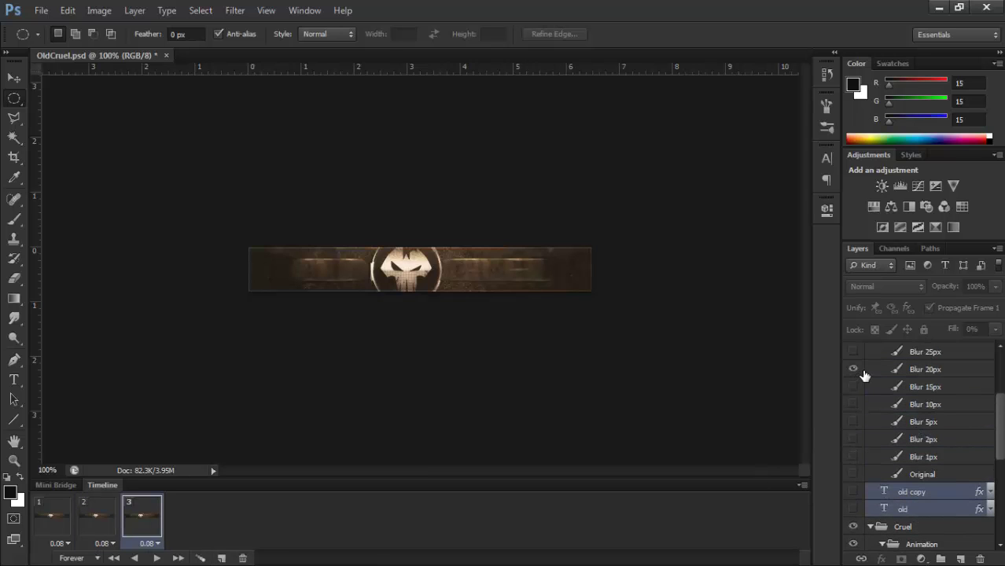
{"action": "left_click", "coordinate": [854, 369]}
{"action": "left_click", "coordinate": [853, 386]}
{"action": "scroll", "coordinate": [864, 456], "scroll_direction": "down", "scroll_amount": 4}
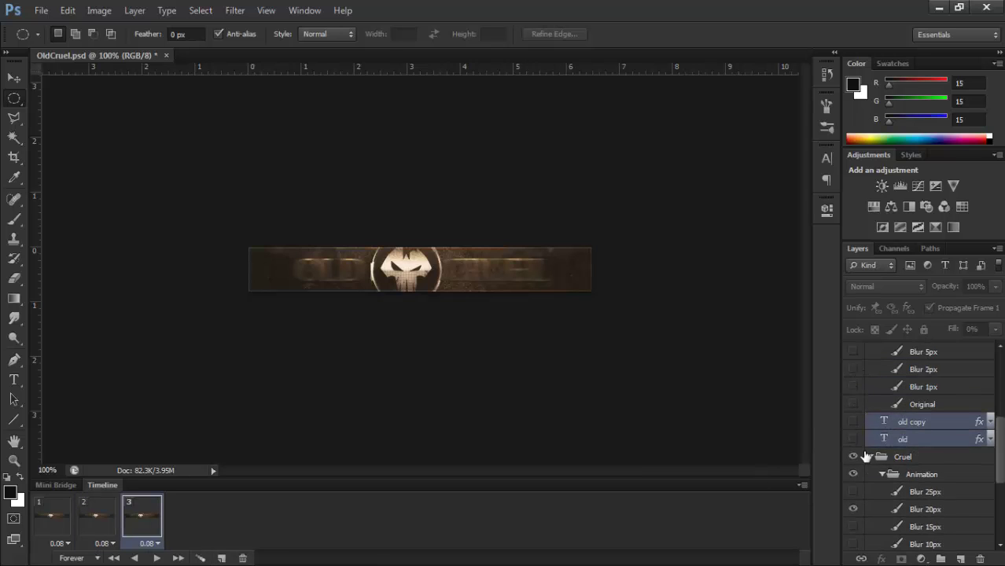
{"action": "left_click", "coordinate": [854, 457]}
{"action": "left_click", "coordinate": [853, 475]}
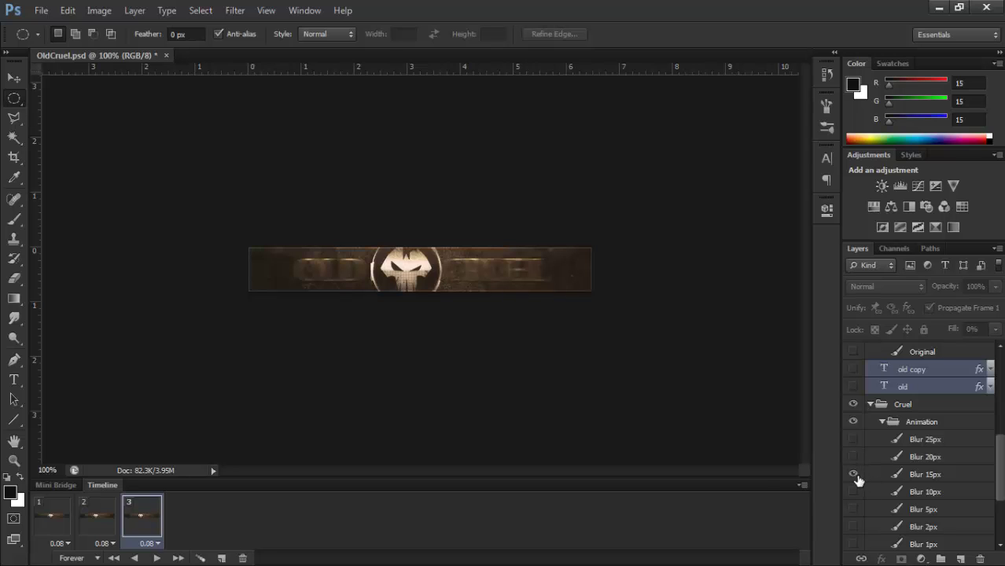
Add a fourth frame and swap Blur 15px for Blur 10px in both the Old and Cruel Animation groups.
{"action": "left_click", "coordinate": [222, 558]}
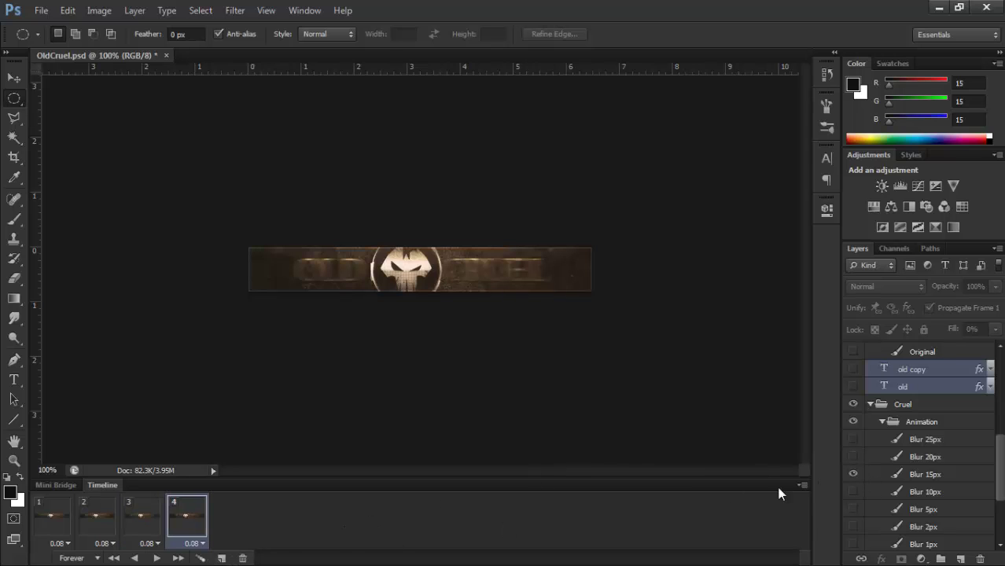
{"action": "scroll", "coordinate": [879, 425], "scroll_direction": "up", "scroll_amount": 4}
{"action": "left_click", "coordinate": [853, 403]}
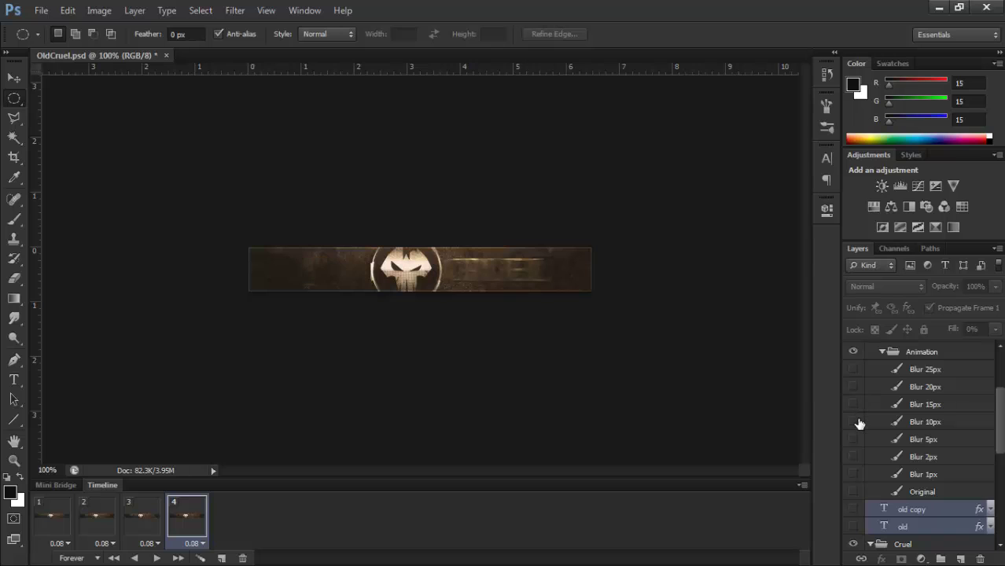
{"action": "left_click", "coordinate": [854, 422]}
{"action": "scroll", "coordinate": [864, 433], "scroll_direction": "down", "scroll_amount": 4}
{"action": "left_click", "coordinate": [853, 457]}
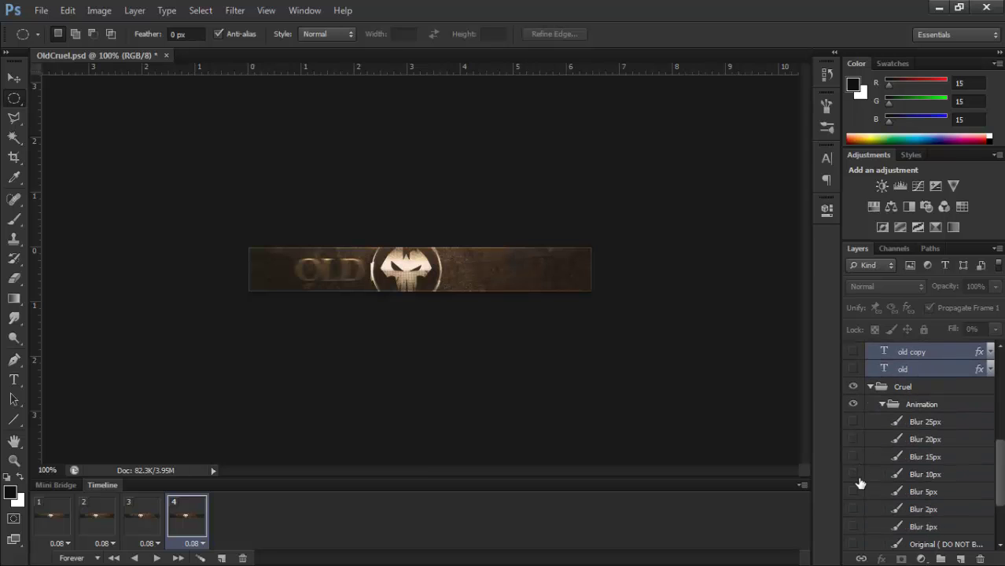
{"action": "left_click", "coordinate": [854, 475]}
Add a fifth frame and swap Blur 10px for Blur 5px in both the Old and Cruel Animation groups.
{"action": "left_click", "coordinate": [222, 558]}
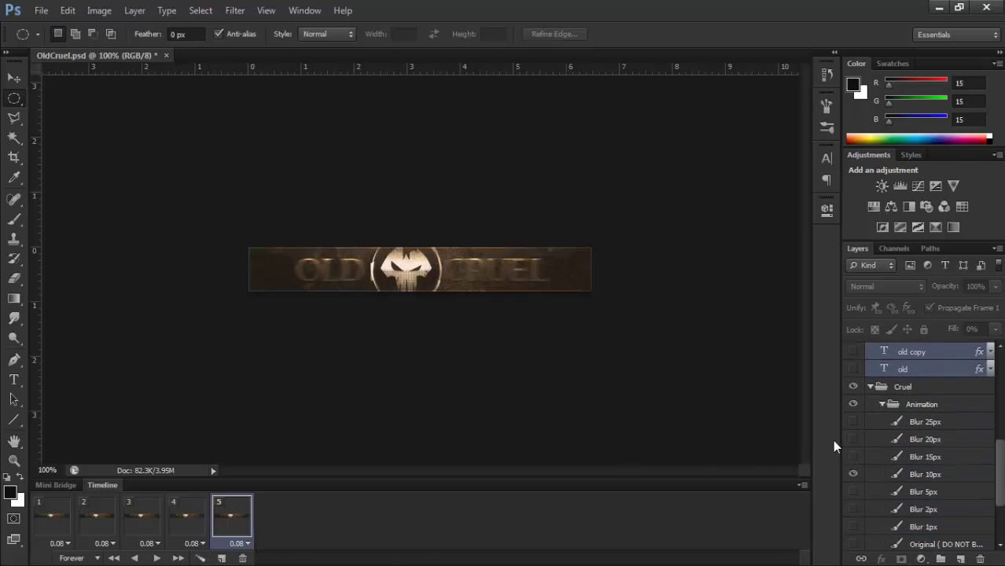
{"action": "scroll", "coordinate": [883, 405], "scroll_direction": "up", "scroll_amount": 2}
{"action": "scroll", "coordinate": [858, 417], "scroll_direction": "up", "scroll_amount": 2}
{"action": "left_click", "coordinate": [854, 421]}
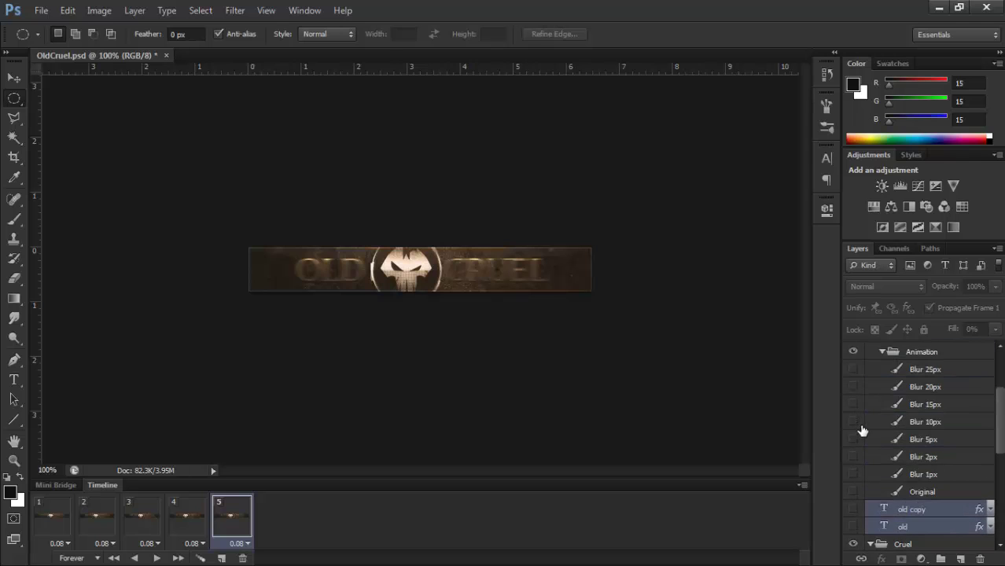
{"action": "left_click", "coordinate": [855, 439]}
{"action": "scroll", "coordinate": [862, 460], "scroll_direction": "down", "scroll_amount": 1}
{"action": "scroll", "coordinate": [863, 465], "scroll_direction": "down", "scroll_amount": 4}
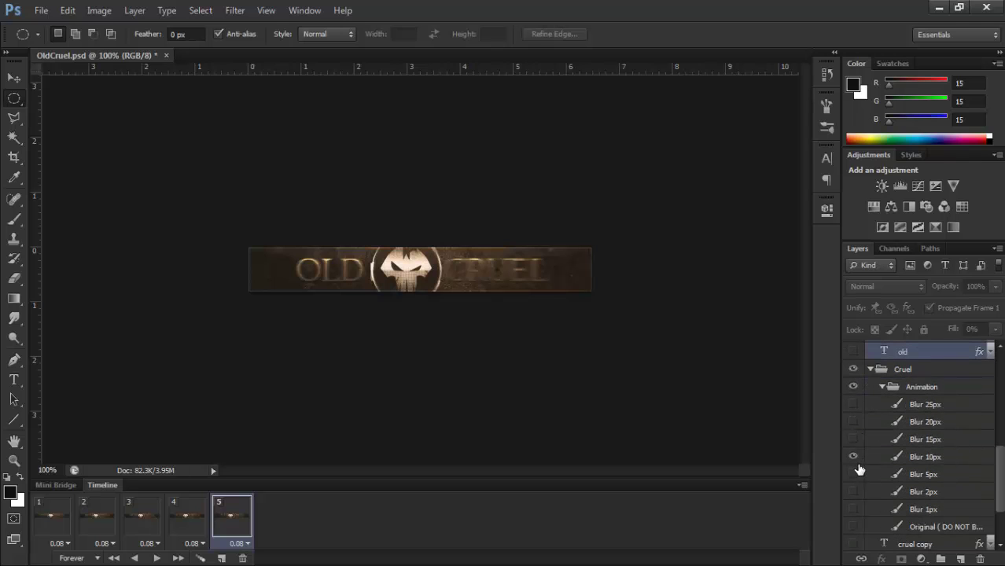
{"action": "left_click", "coordinate": [855, 475]}
{"action": "left_click", "coordinate": [854, 474]}
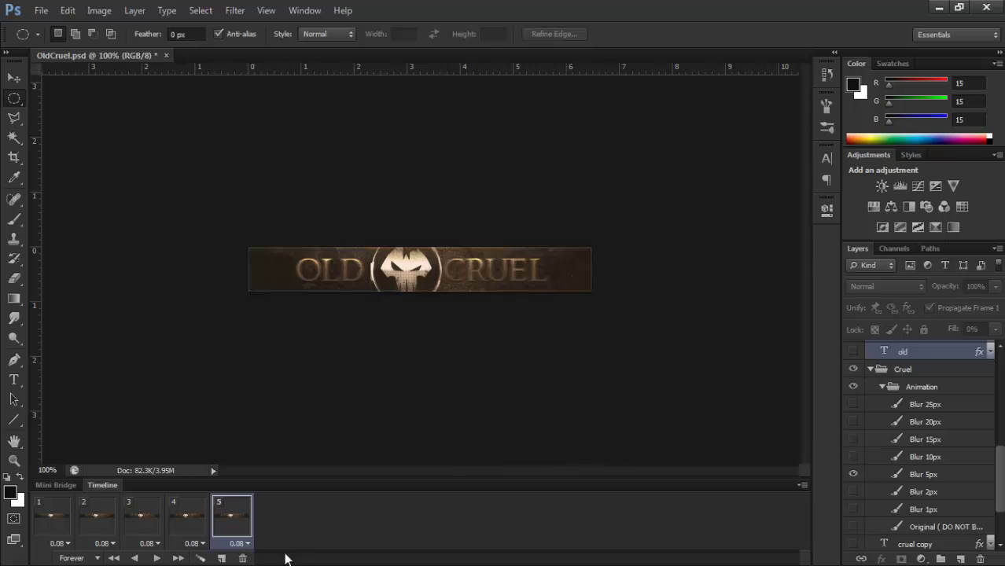
Add a sixth frame and swap Blur 5px for Blur 2px in both the Old and Cruel Animation groups.
{"action": "left_click", "coordinate": [222, 558]}
{"action": "left_click", "coordinate": [854, 474]}
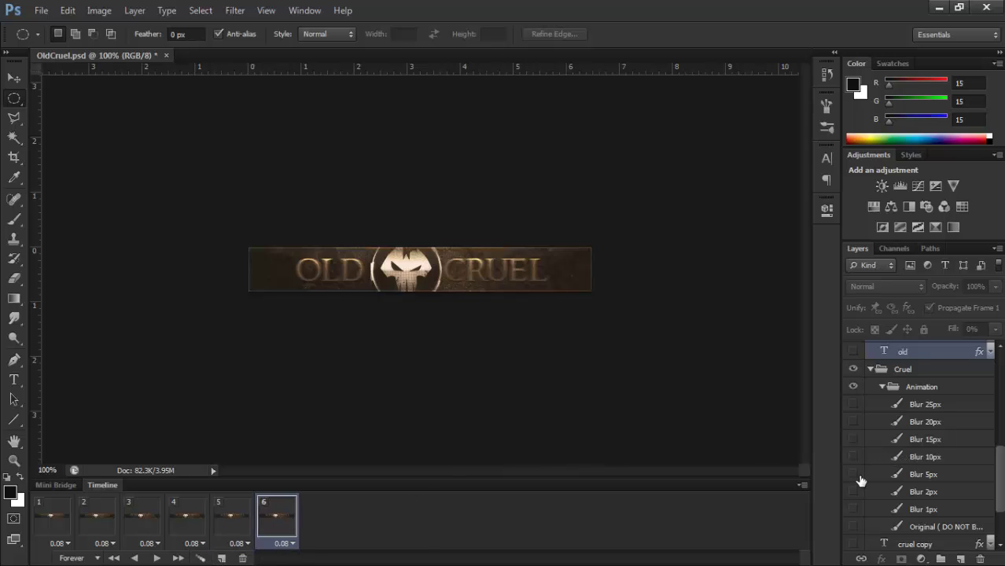
{"action": "left_click", "coordinate": [855, 494]}
{"action": "scroll", "coordinate": [874, 487], "scroll_direction": "up", "scroll_amount": 4}
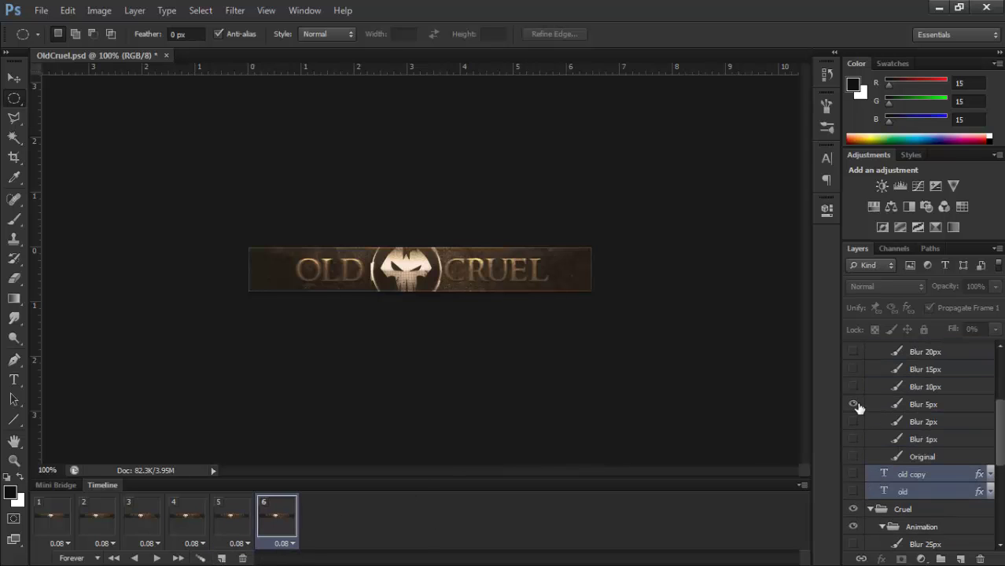
{"action": "left_click", "coordinate": [856, 406]}
{"action": "left_click", "coordinate": [855, 422]}
Add a seventh frame and swap Blur 2px for Blur 1px in both the Old and Cruel Animation groups.
{"action": "left_click", "coordinate": [222, 558]}
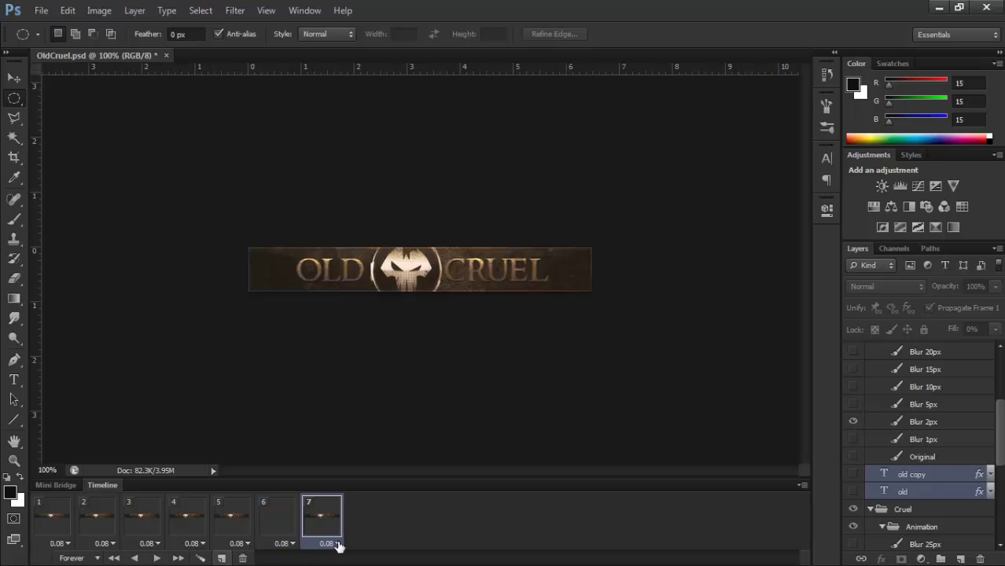
{"action": "left_click", "coordinate": [854, 421]}
{"action": "left_click", "coordinate": [854, 439]}
{"action": "scroll", "coordinate": [863, 446], "scroll_direction": "down", "scroll_amount": 4}
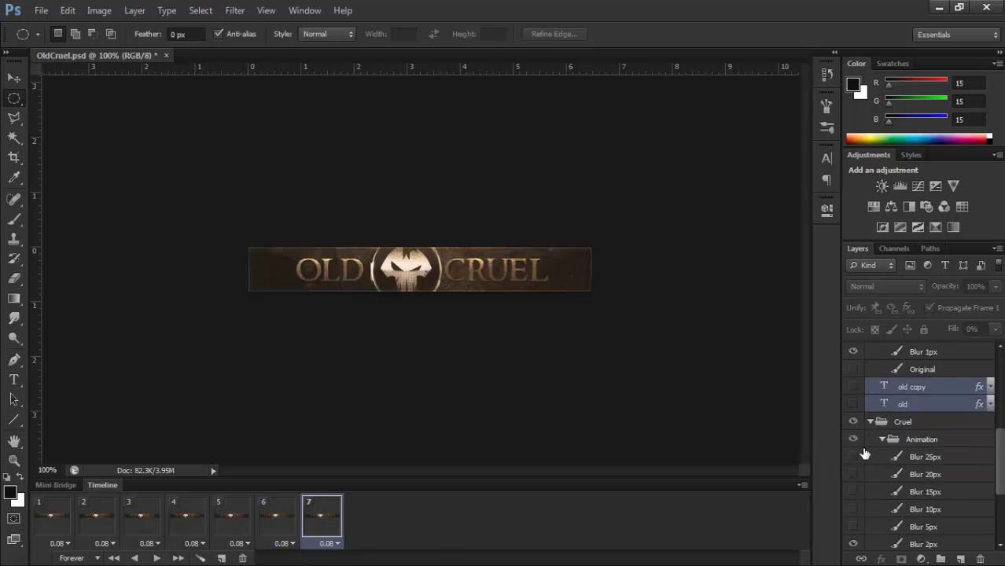
{"action": "left_click", "coordinate": [854, 492]}
{"action": "left_click", "coordinate": [854, 510]}
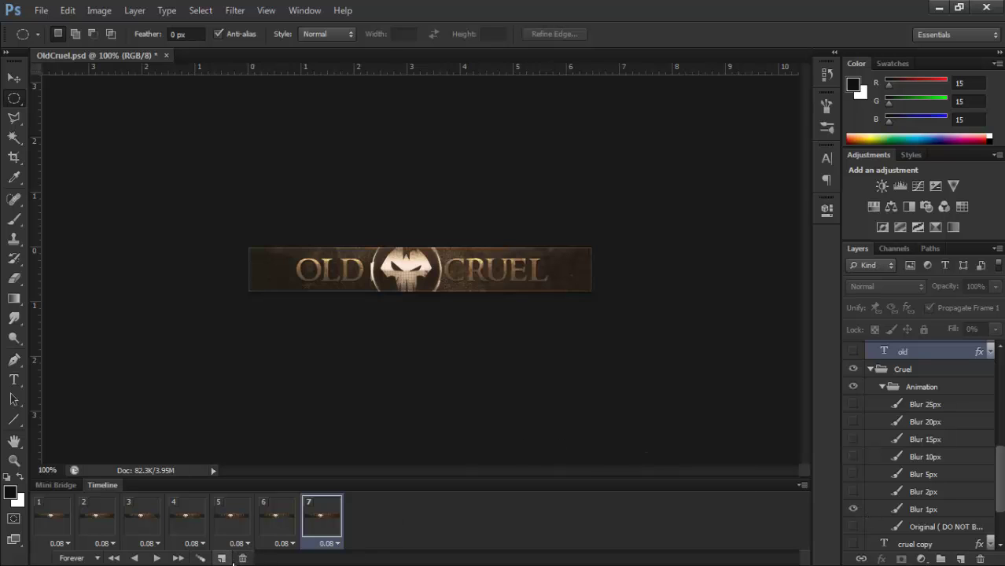
Add an eighth frame to the banner animation.
{"action": "left_click", "coordinate": [223, 558]}
{"action": "left_click", "coordinate": [381, 543]}
{"action": "left_click", "coordinate": [401, 495]}
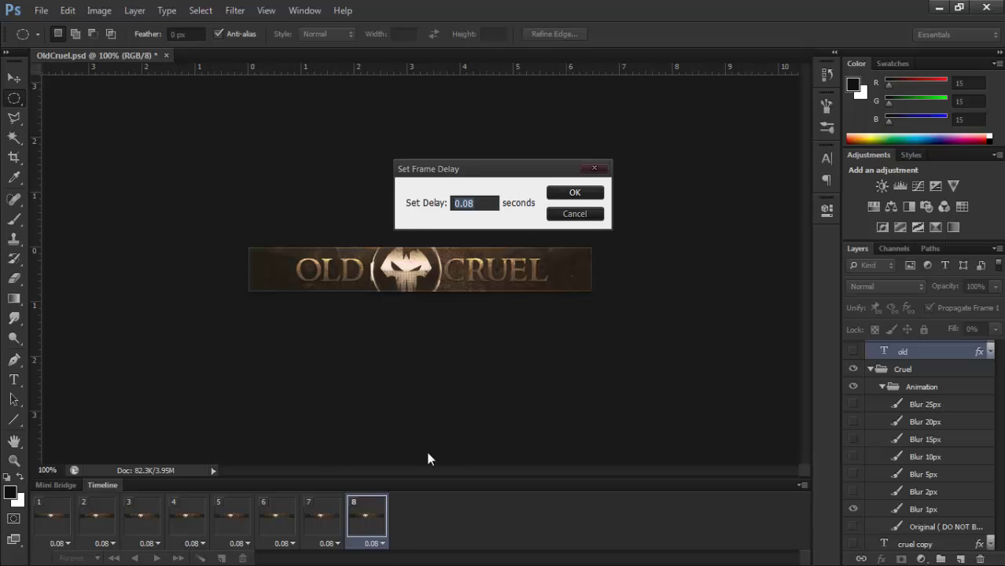
{"action": "key", "text": "Right"}
{"action": "left_click", "coordinate": [590, 217]}
Set the eighth frame's delay to 0.5 seconds.
{"action": "left_click", "coordinate": [382, 543]}
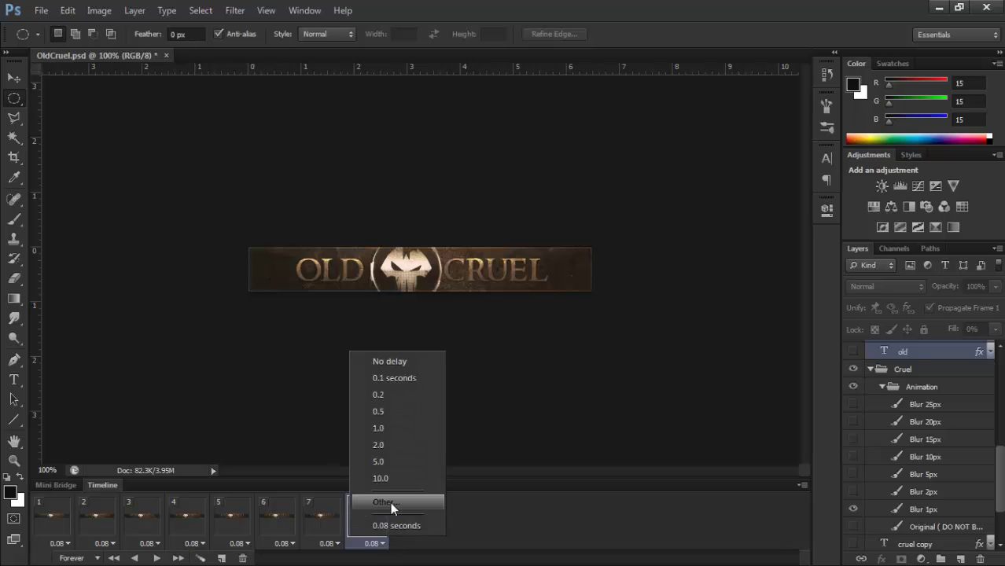
{"action": "left_click", "coordinate": [390, 502]}
{"action": "type", "text": "0.5"}
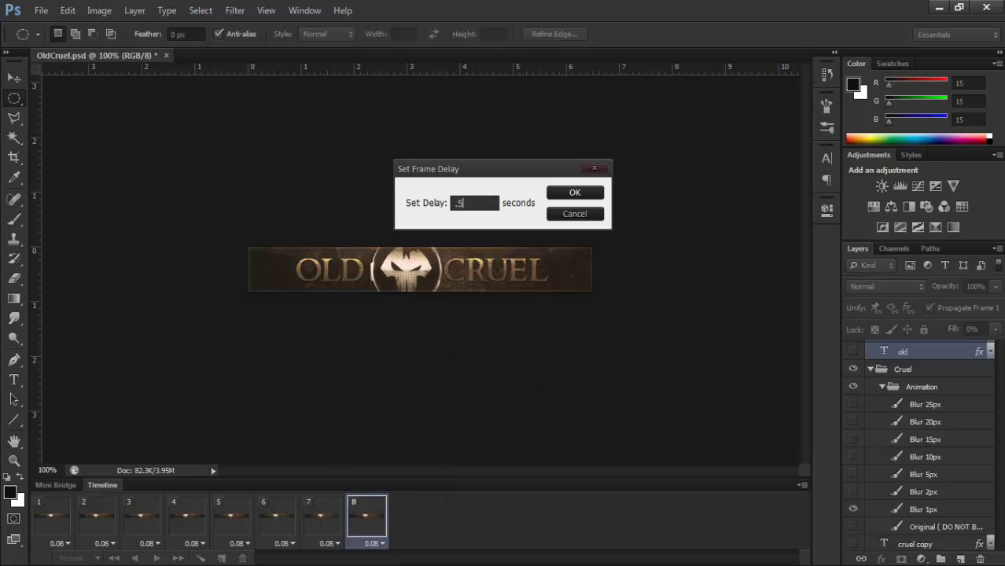
{"action": "key", "text": "Return"}
In frame 8, swap Blur 1px for the Original layer in both the Cruel and Old Animation groups.
{"action": "scroll", "coordinate": [892, 482], "scroll_direction": "down", "scroll_amount": 1}
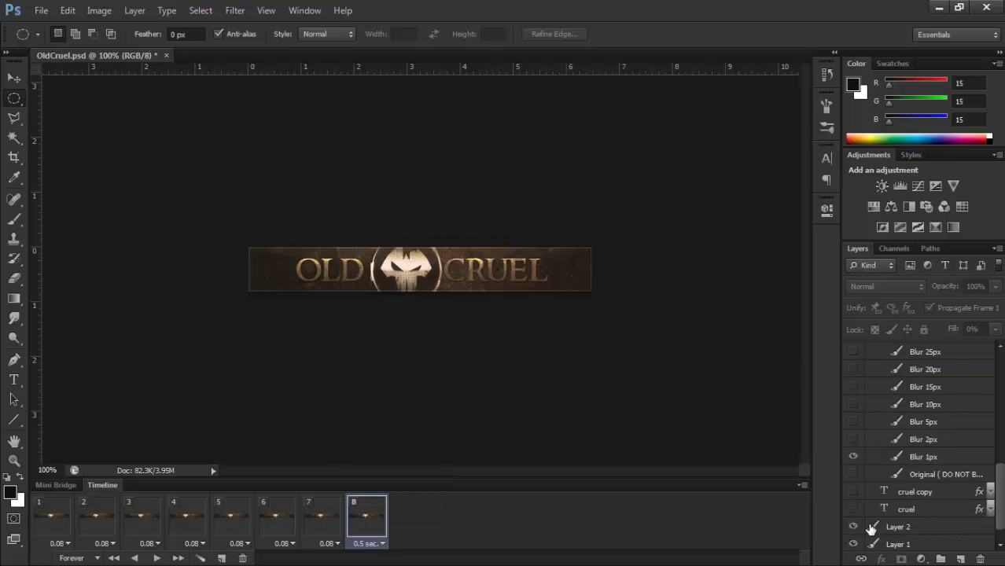
{"action": "left_click", "coordinate": [855, 474]}
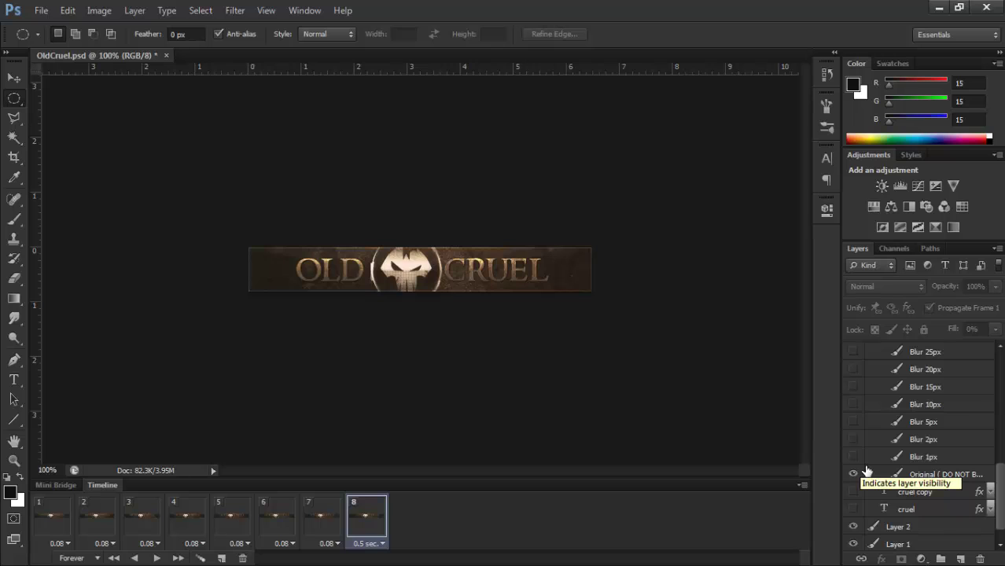
{"action": "scroll", "coordinate": [865, 471], "scroll_direction": "up", "scroll_amount": 3}
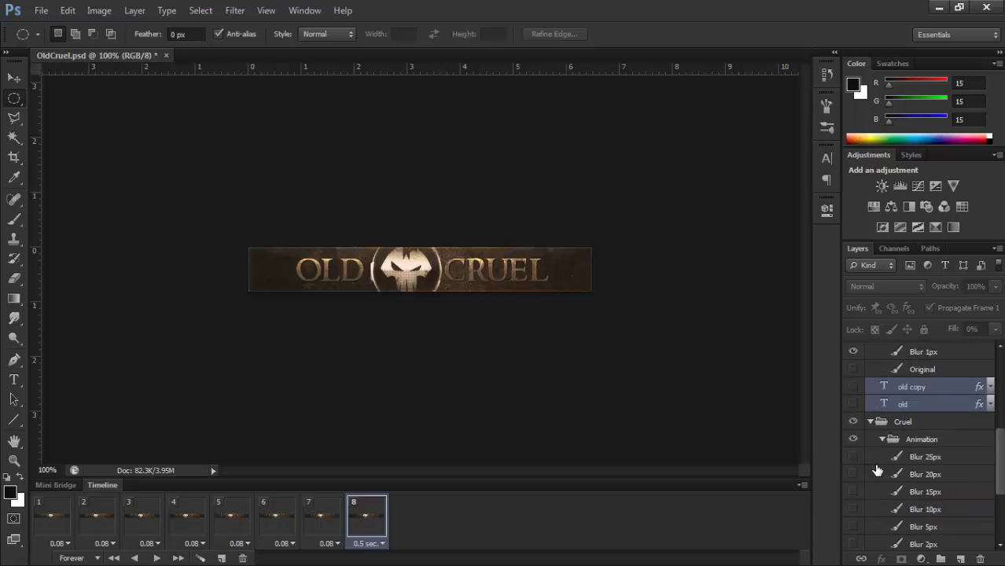
{"action": "left_click", "coordinate": [853, 404]}
{"action": "left_click", "coordinate": [853, 422]}
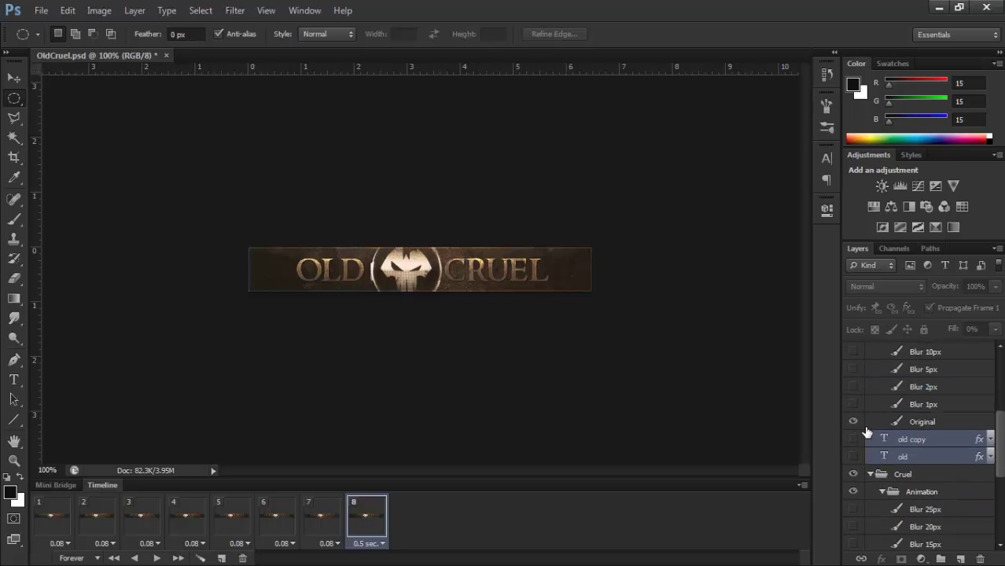
Add a ninth frame and set its delay to 0.08 seconds.
{"action": "left_click", "coordinate": [222, 558]}
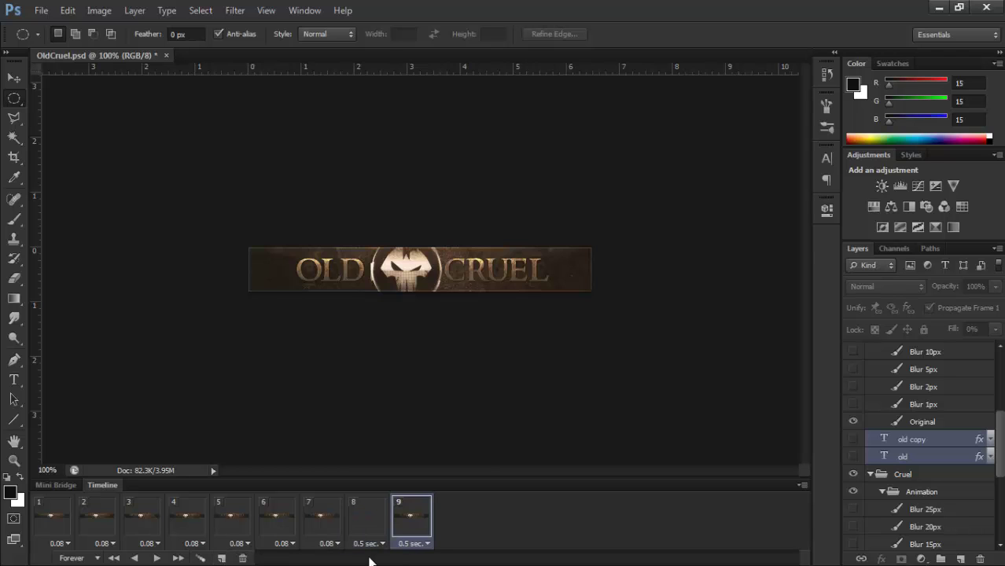
{"action": "left_click", "coordinate": [413, 544]}
{"action": "left_click", "coordinate": [435, 504]}
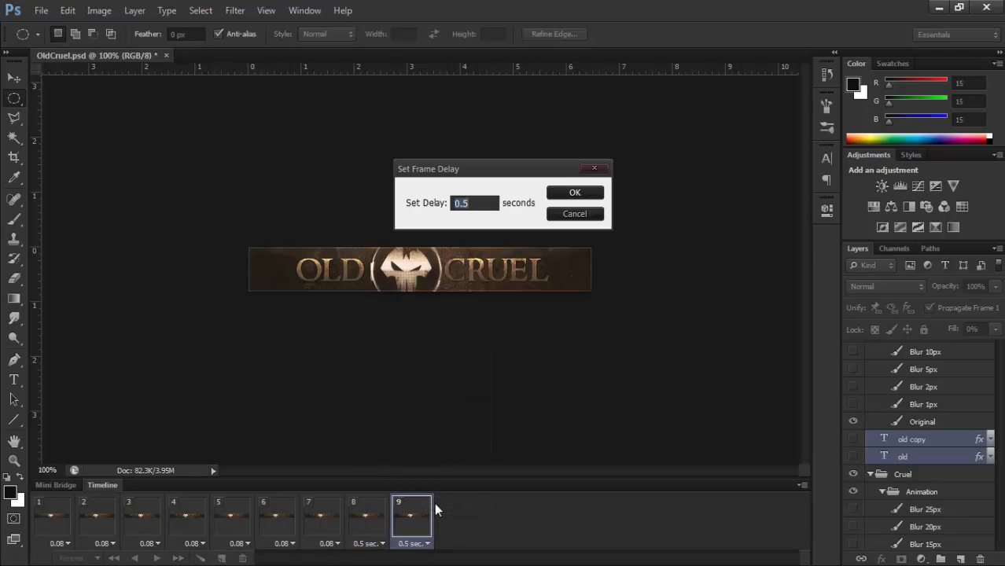
{"action": "type", "text": "0.08"}
{"action": "key", "text": "Return"}
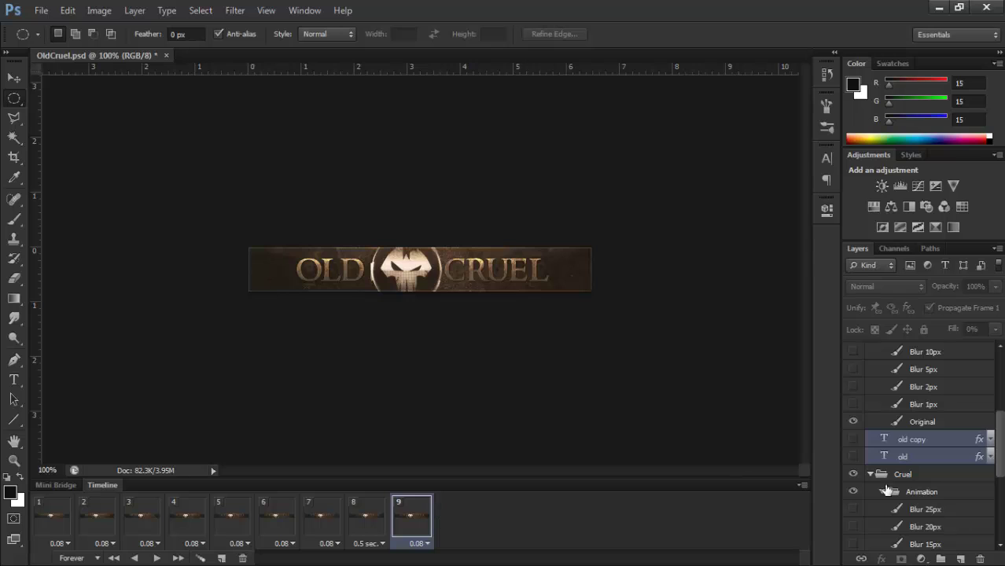
In frame 9, swap the Original layer for Blur 25px in both the Old and Cruel Animation groups.
{"action": "scroll", "coordinate": [898, 447], "scroll_direction": "up", "scroll_amount": 3}
{"action": "left_click", "coordinate": [853, 387]}
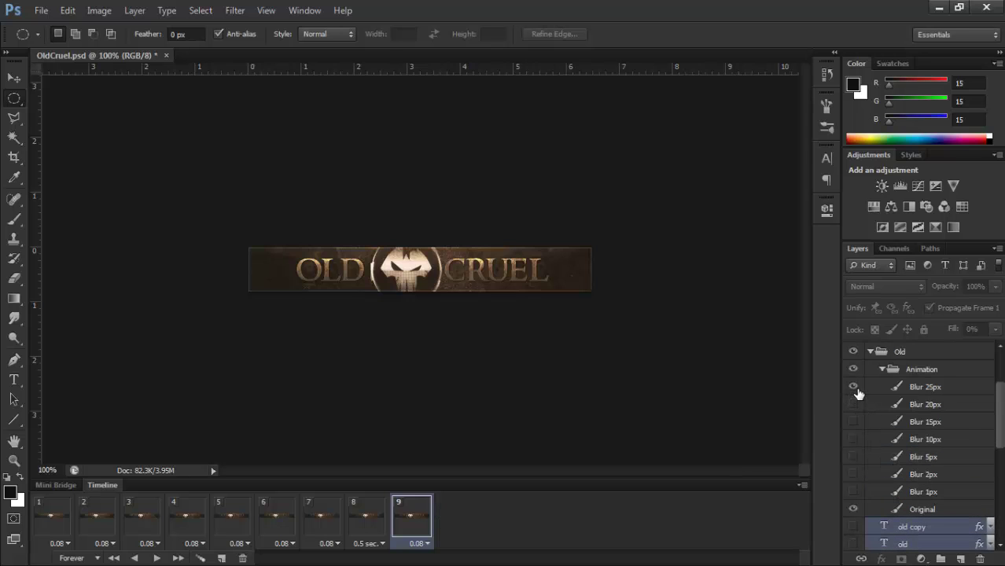
{"action": "left_click", "coordinate": [853, 509]}
{"action": "scroll", "coordinate": [857, 515], "scroll_direction": "down", "scroll_amount": 6}
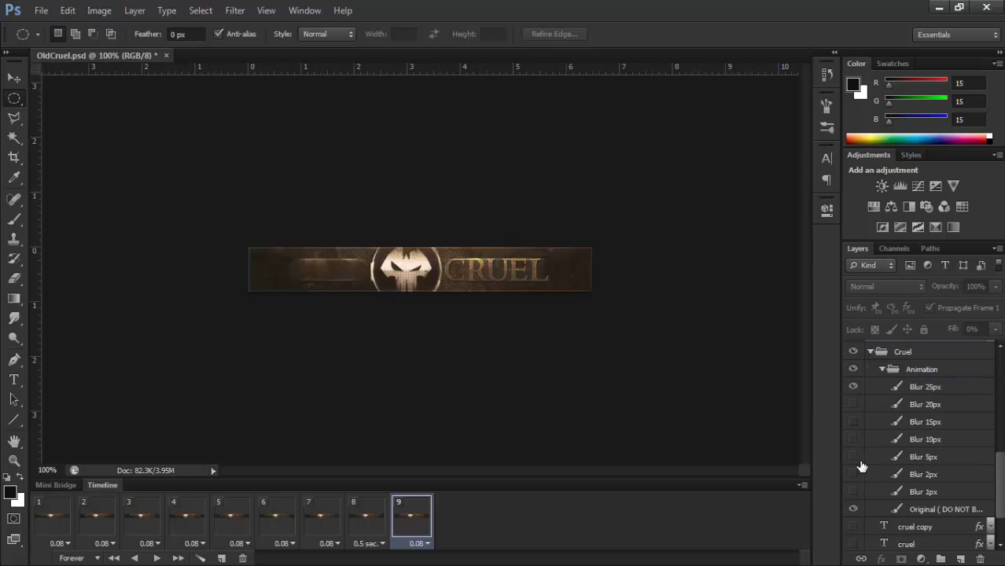
{"action": "left_click", "coordinate": [853, 510]}
Add a tenth frame and set its delay to 0.5 seconds.
{"action": "left_click", "coordinate": [221, 558]}
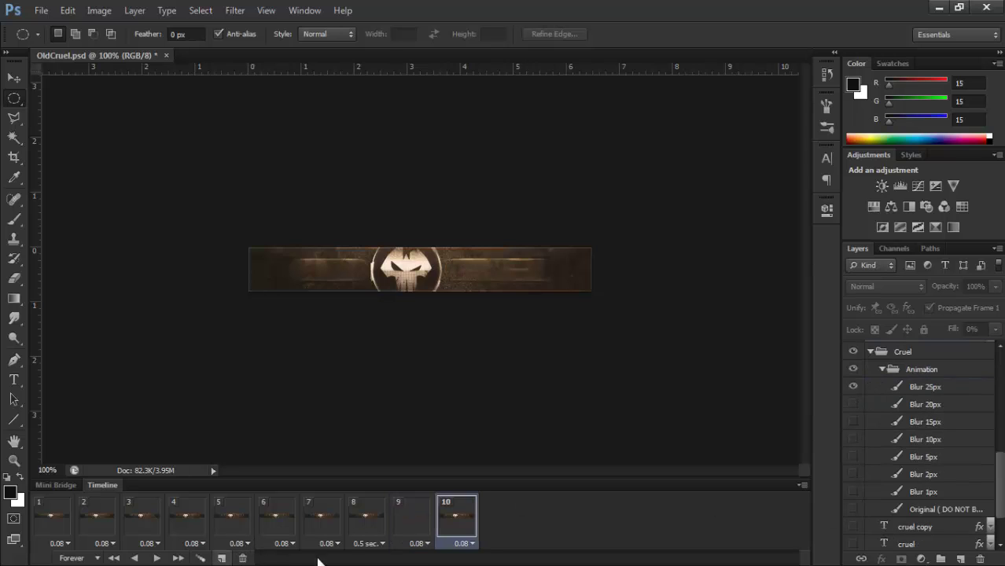
{"action": "left_click", "coordinate": [463, 543]}
{"action": "left_click", "coordinate": [468, 503]}
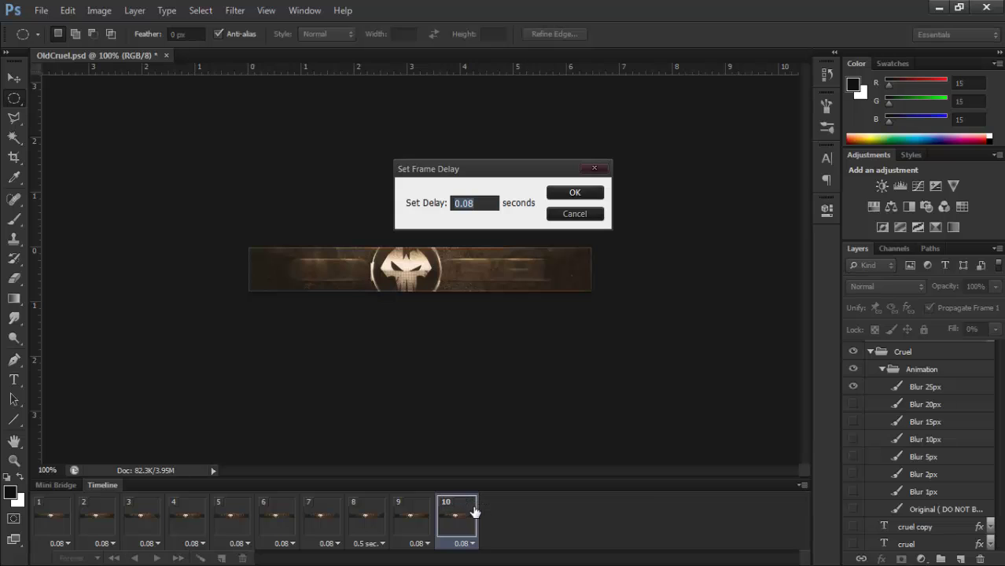
{"action": "type", "text": "0.5"}
{"action": "key", "text": "Return"}
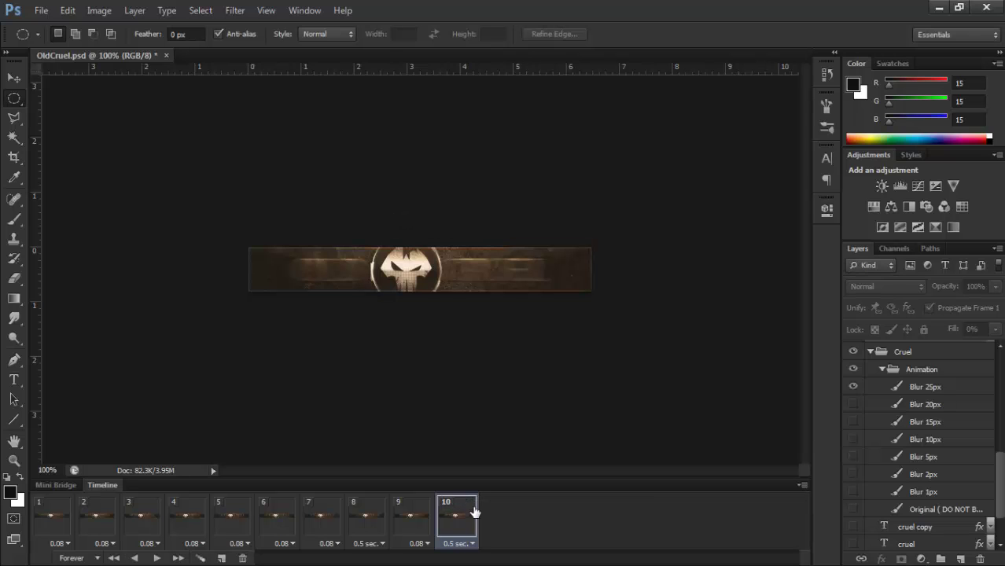
In frame 10, swap Blur 25px for the Original layer in both the Cruel and Old Animation groups.
{"action": "left_click", "coordinate": [853, 510]}
{"action": "scroll", "coordinate": [882, 417], "scroll_direction": "up", "scroll_amount": 2}
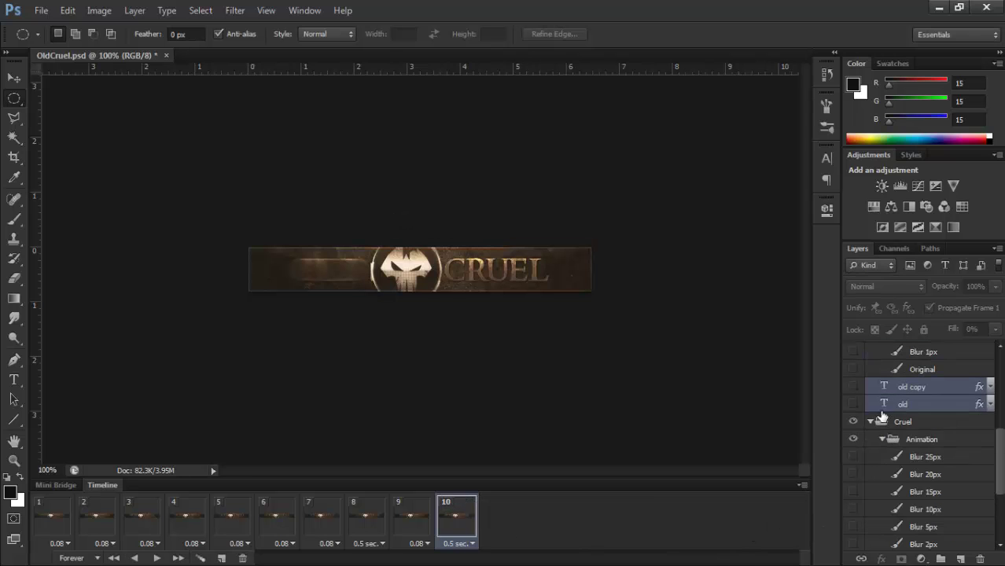
{"action": "scroll", "coordinate": [881, 417], "scroll_direction": "up", "scroll_amount": 2}
{"action": "left_click", "coordinate": [855, 423]}
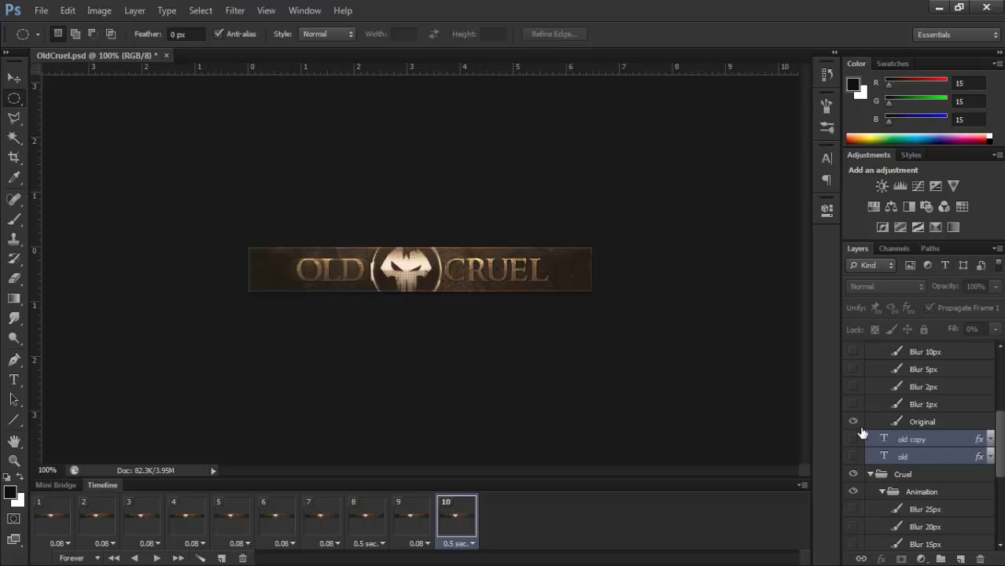
{"action": "scroll", "coordinate": [862, 425], "scroll_direction": "up", "scroll_amount": 4}
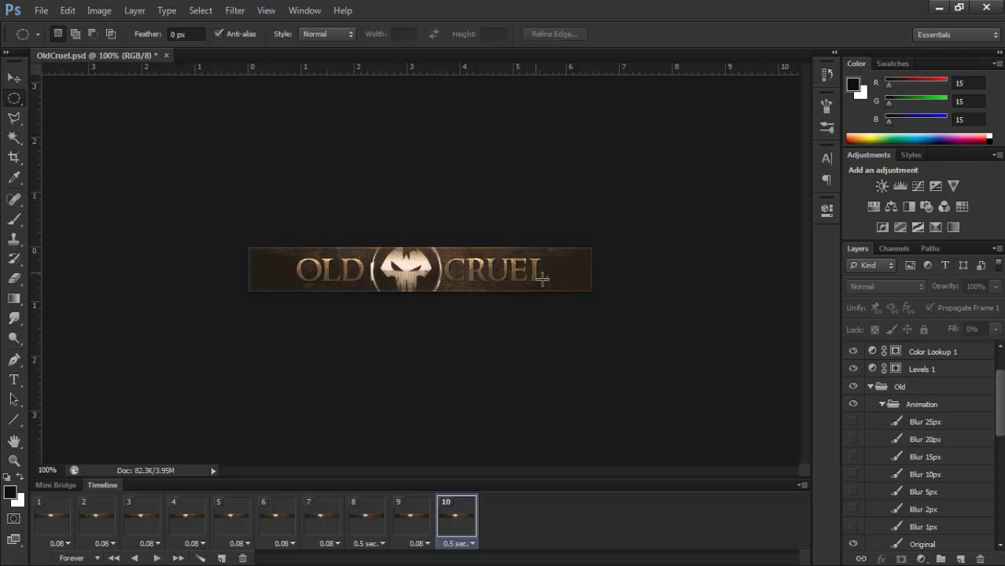
Start a Save for Web export of the banner and choose the GIF 128 Dithered preset.
{"action": "left_click", "coordinate": [47, 18]}
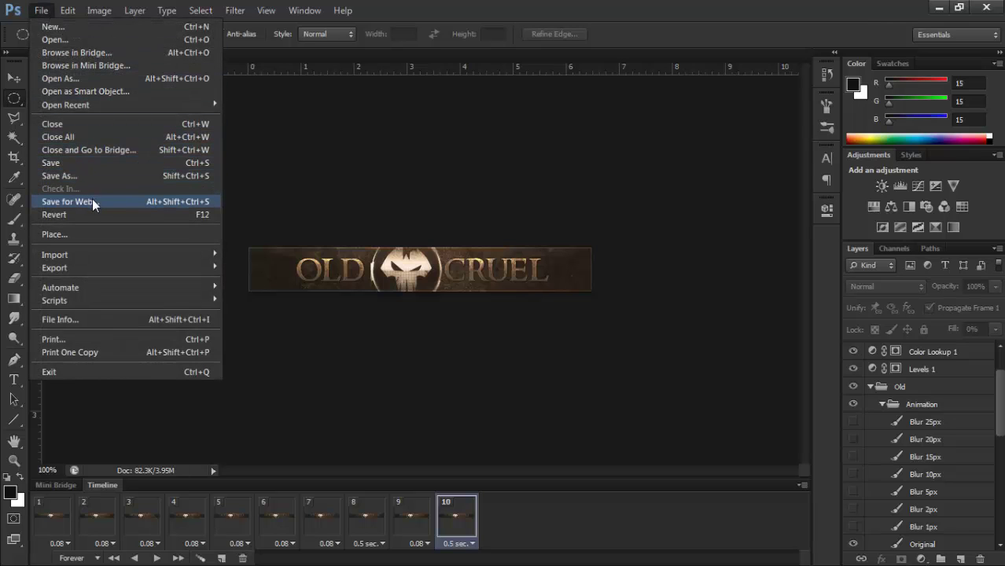
{"action": "left_click", "coordinate": [92, 201]}
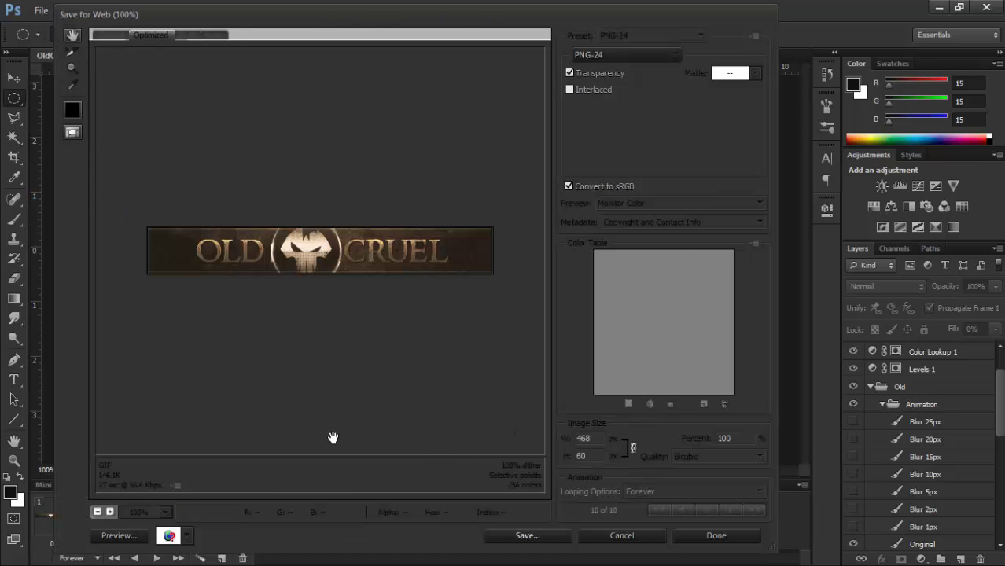
{"action": "left_click", "coordinate": [110, 36]}
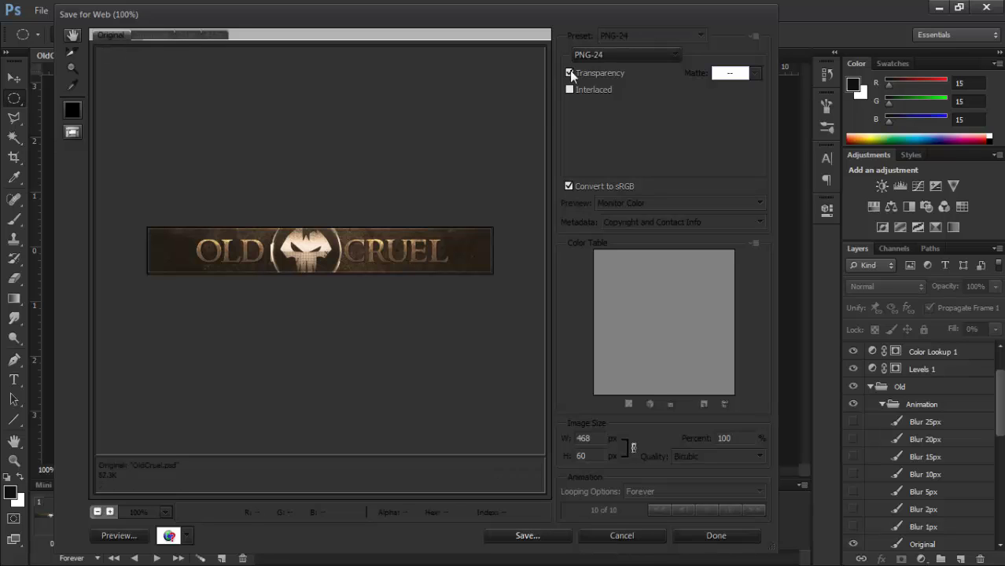
{"action": "left_click", "coordinate": [622, 39]}
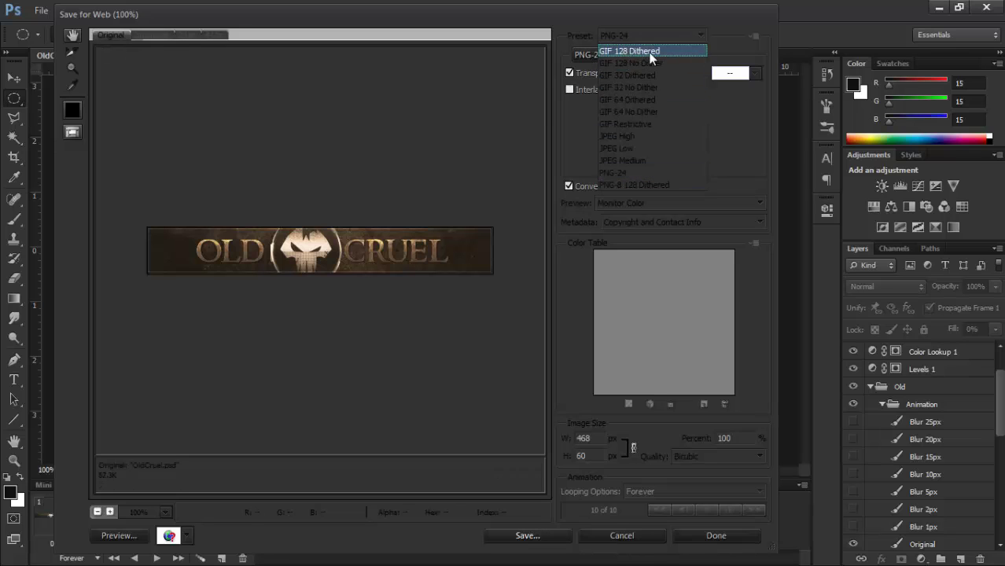
{"action": "left_click", "coordinate": [651, 51]}
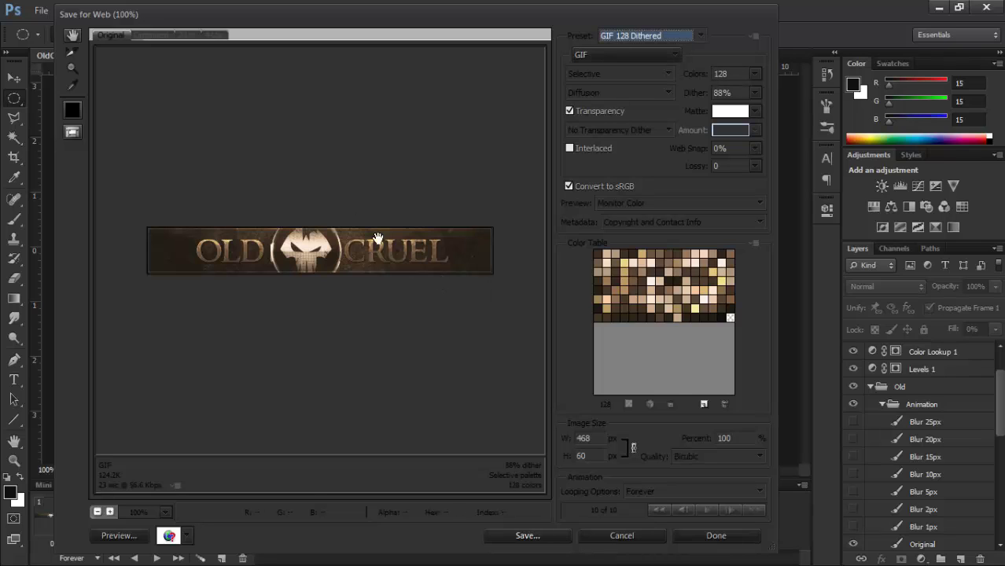
Compare the original and optimized previews of the banner and play its animation in the export preview.
{"action": "left_click", "coordinate": [149, 36]}
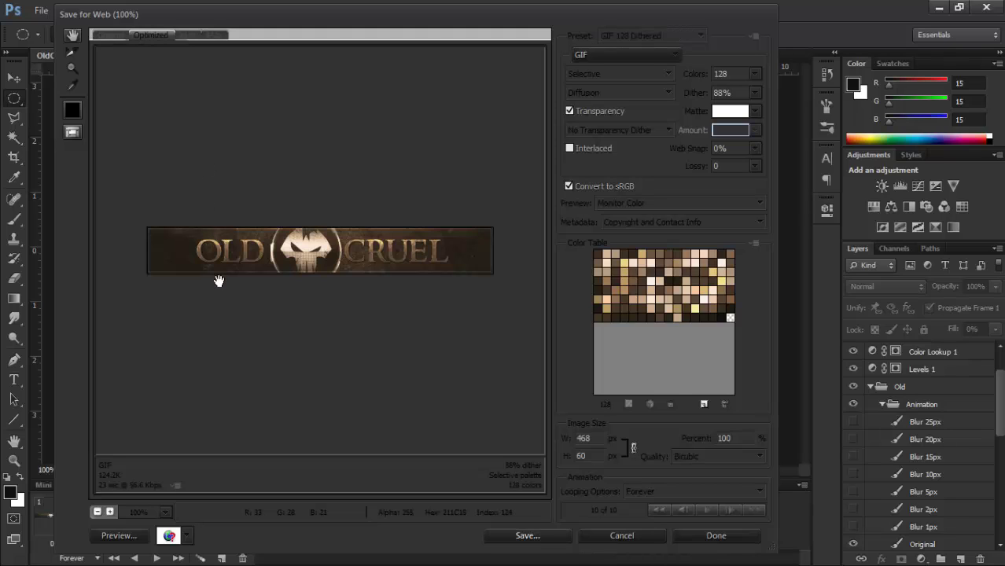
{"action": "left_click", "coordinate": [111, 37]}
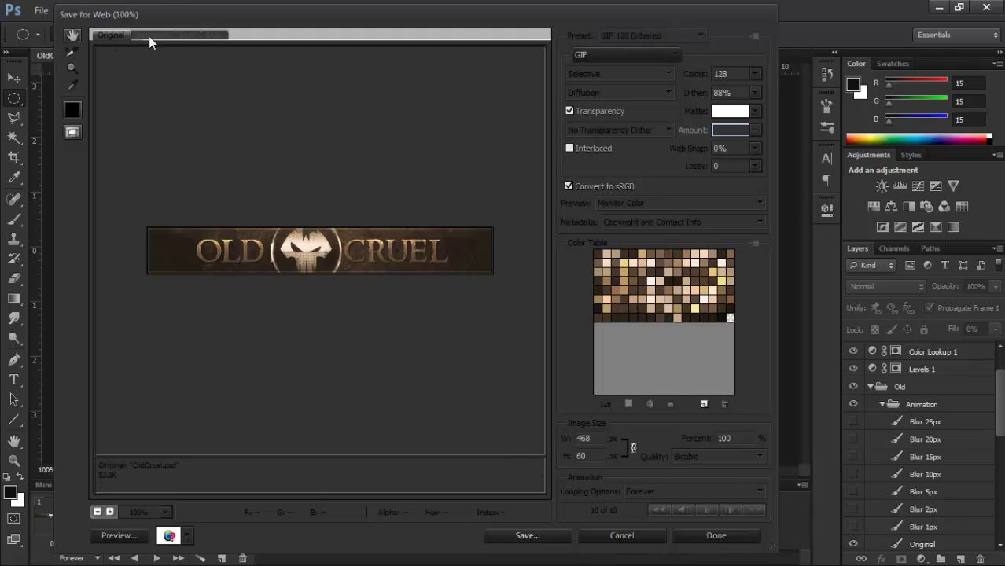
{"action": "left_click", "coordinate": [148, 36]}
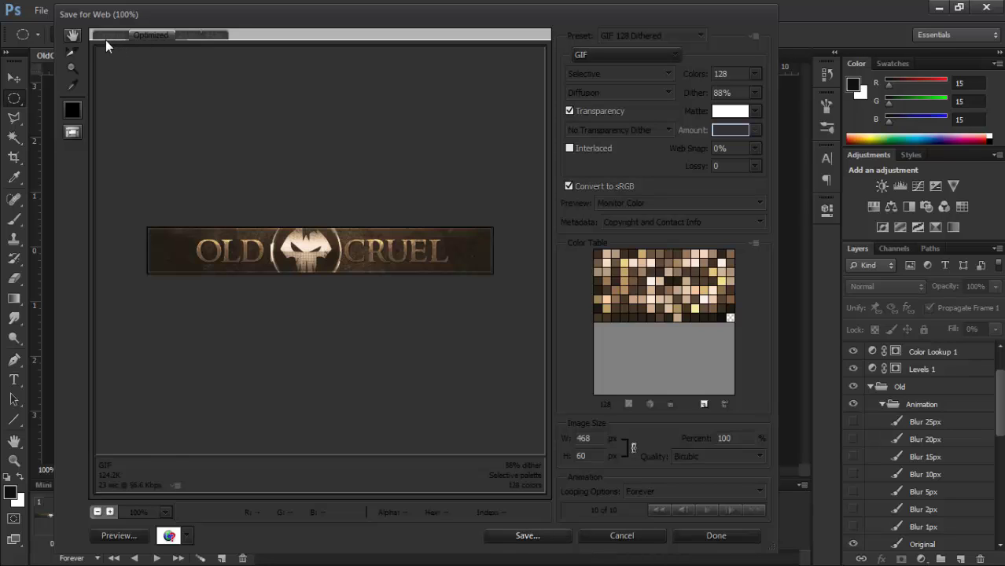
{"action": "left_click", "coordinate": [99, 35]}
{"action": "left_click", "coordinate": [137, 35]}
{"action": "left_click", "coordinate": [119, 35]}
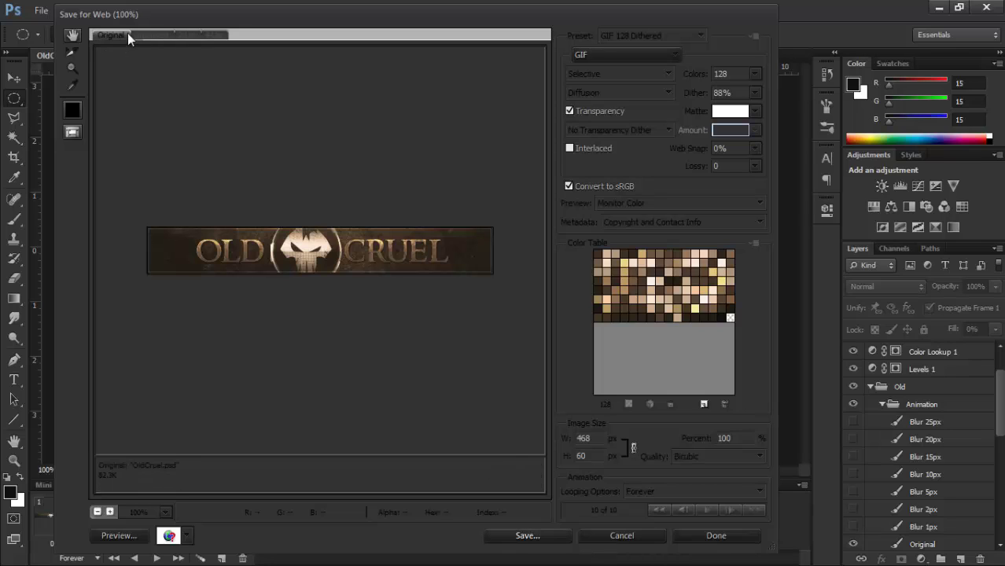
{"action": "left_click", "coordinate": [143, 32]}
{"action": "left_click", "coordinate": [121, 32]}
{"action": "left_click", "coordinate": [155, 31]}
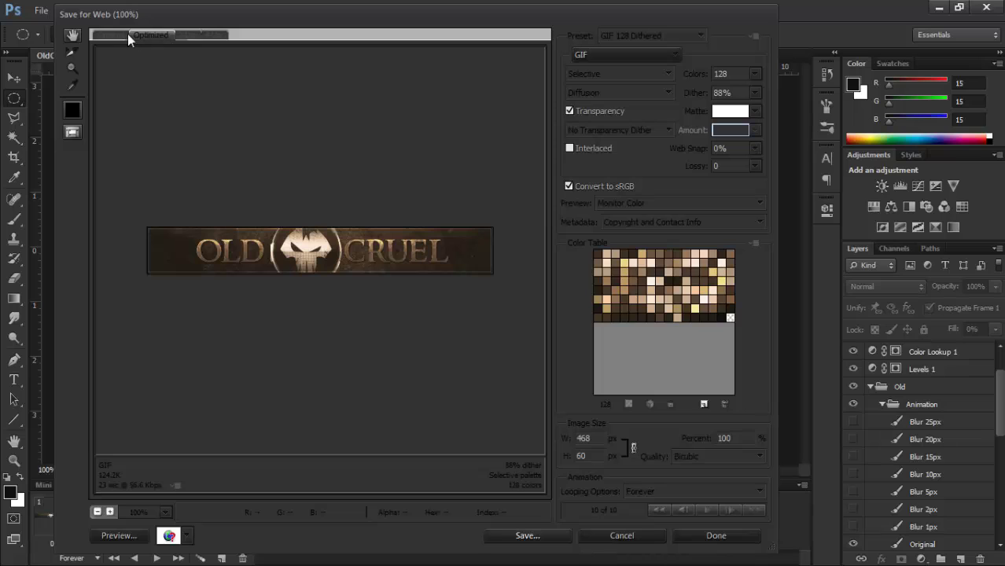
{"action": "left_click", "coordinate": [707, 510]}
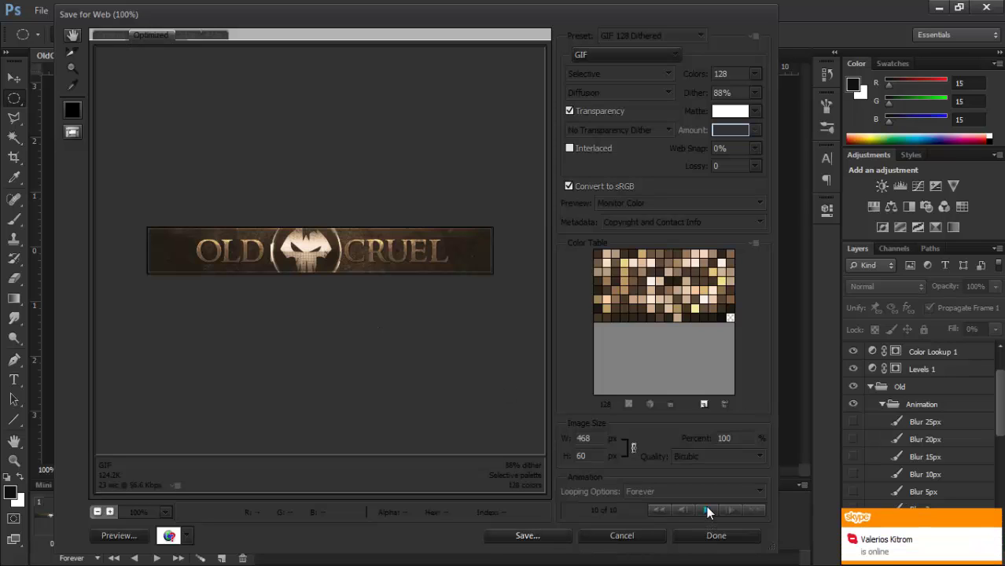